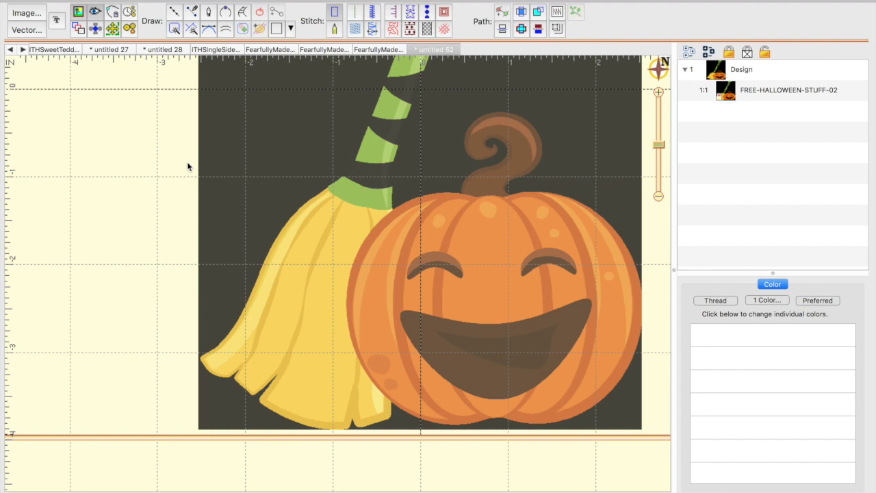
- Choose the Magic Wand tool for automatic tracing of the Halloween artwork
click(175, 30)
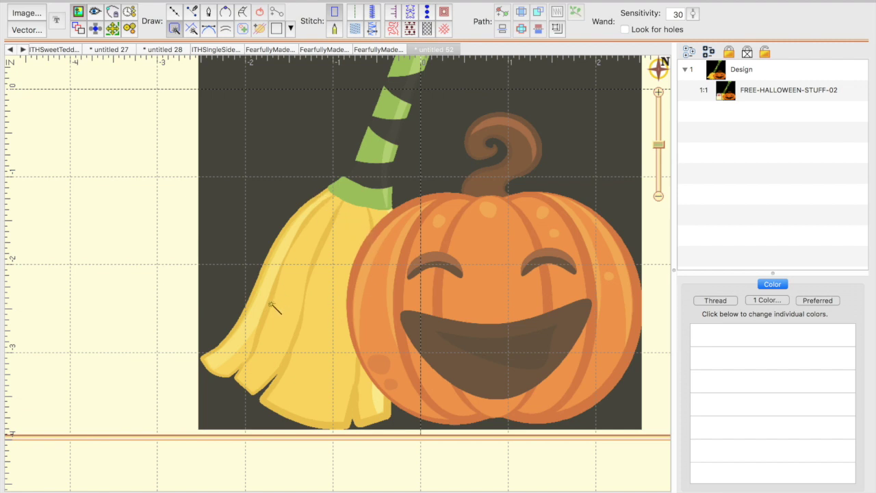
- Magic-wand the yellow broom head at sensitivity 120 and commit the traced outline
click(323, 356)
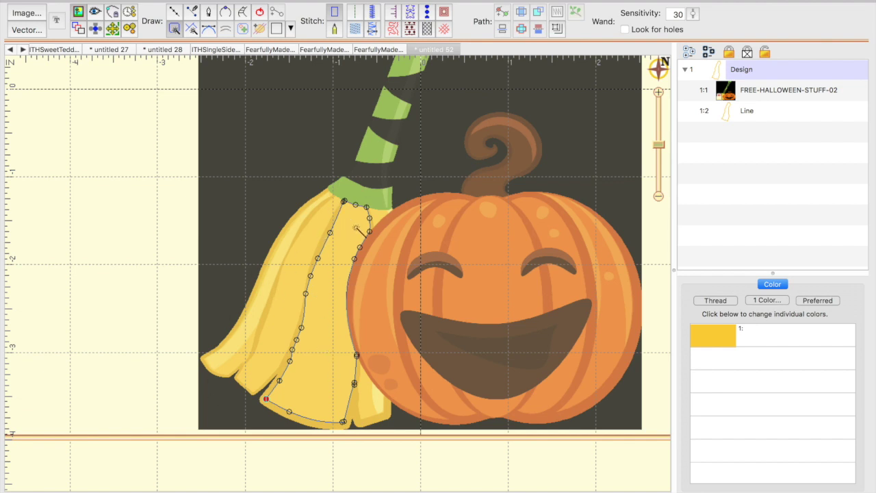
click(694, 15)
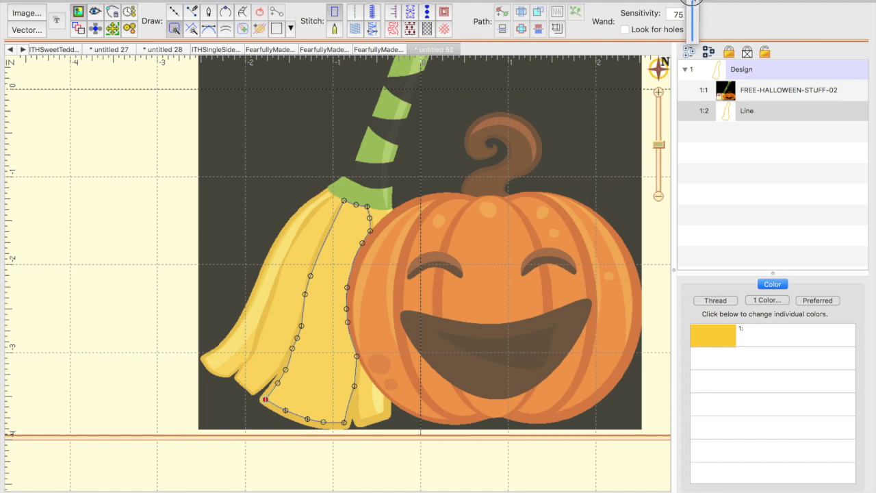
click(693, 11)
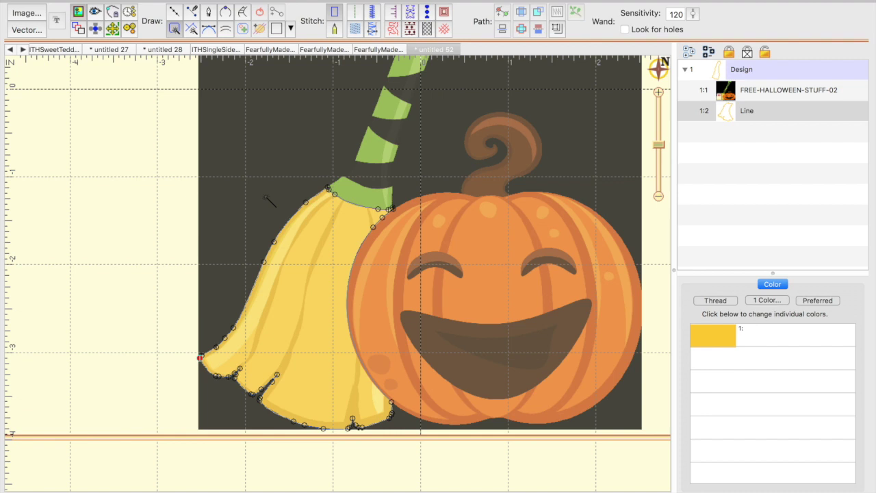
key(Return)
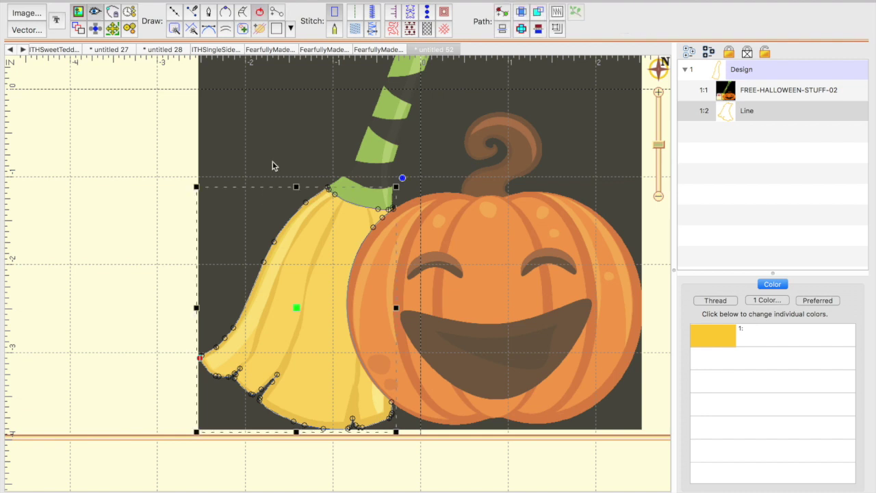
click(355, 29)
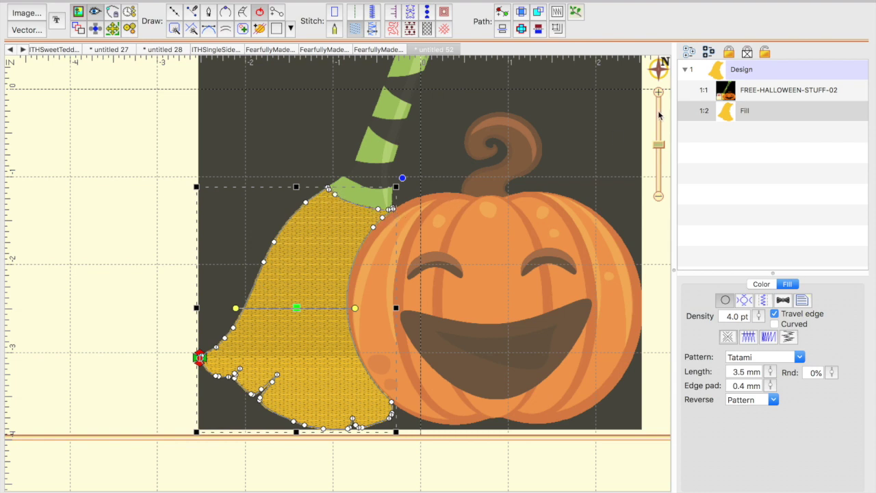
- Zoom in close on the broom's yellow Tatami fill
drag(662, 145, 661, 131)
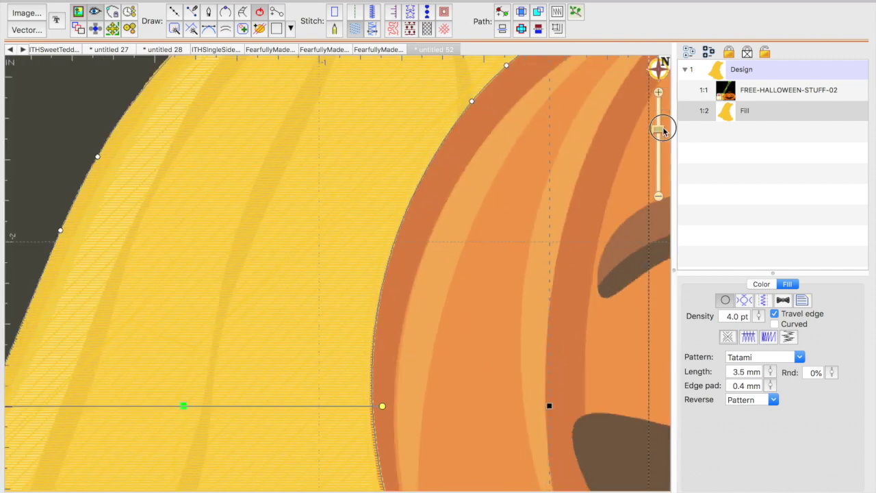
- Move the view to the broom top and nudge the fill corner at the green band
scroll(503, 201, up, 5)
scroll(502, 201, down, 4)
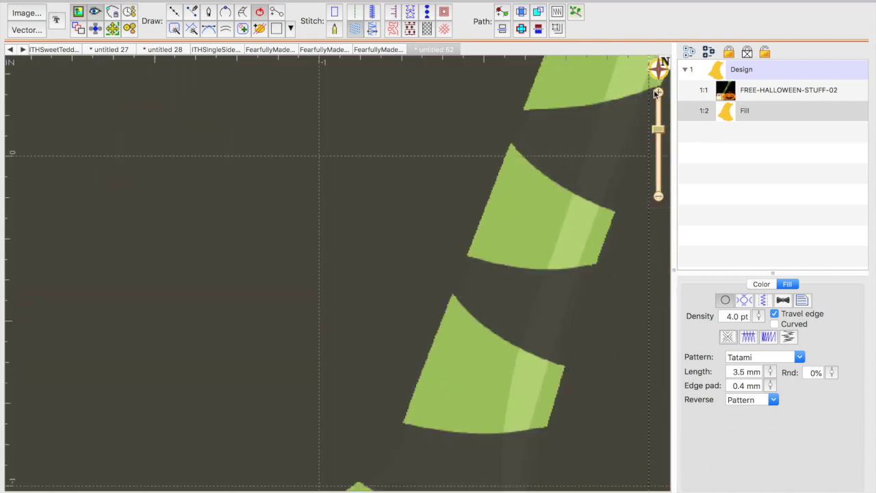
click(659, 67)
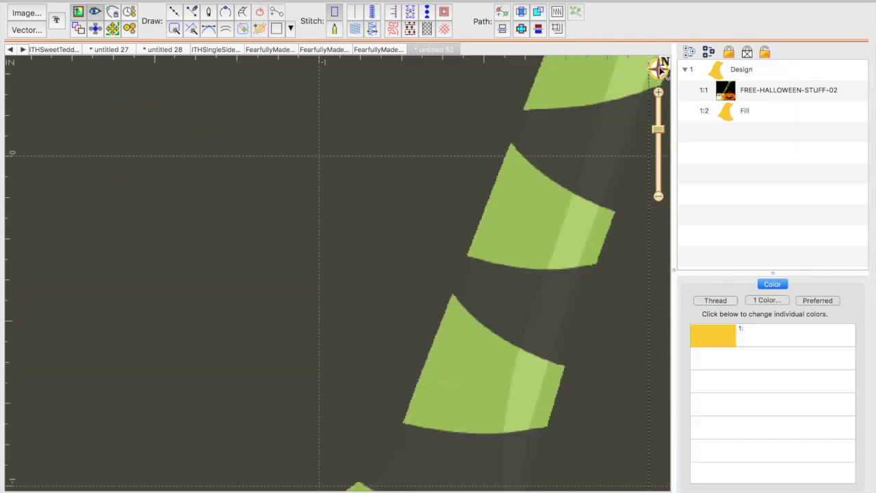
click(554, 149)
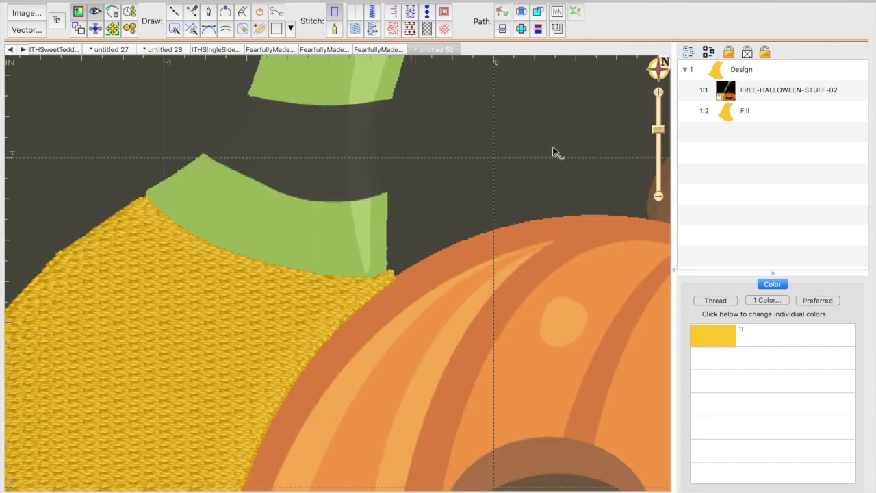
click(350, 289)
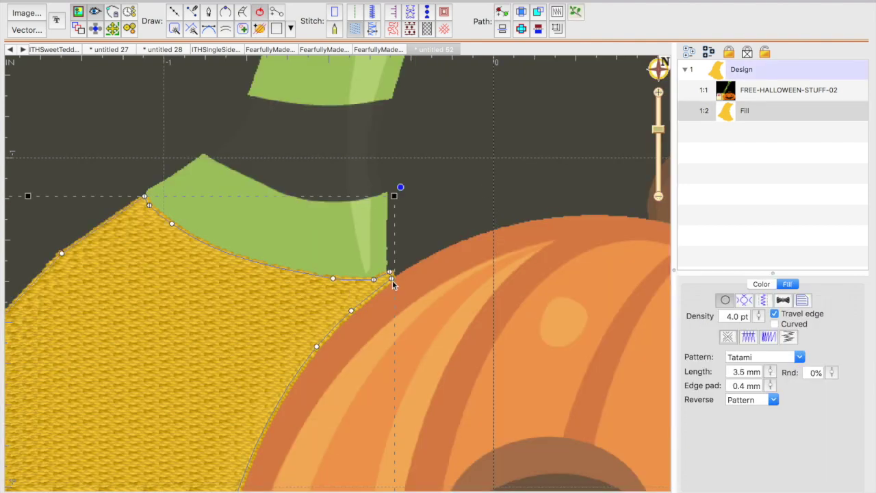
drag(393, 280, 388, 279)
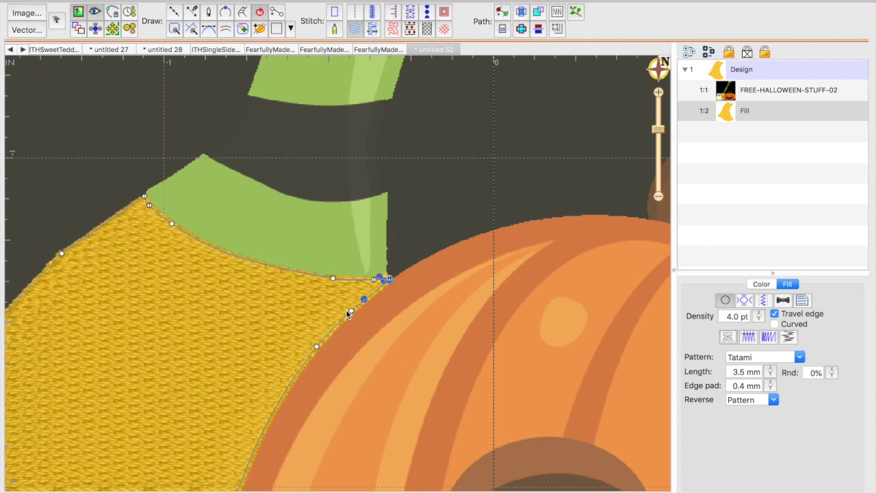
- Delete the stray top-left outline node and reposition the left-edge node
click(150, 204)
key(Delete)
click(61, 253)
drag(60, 254, 61, 255)
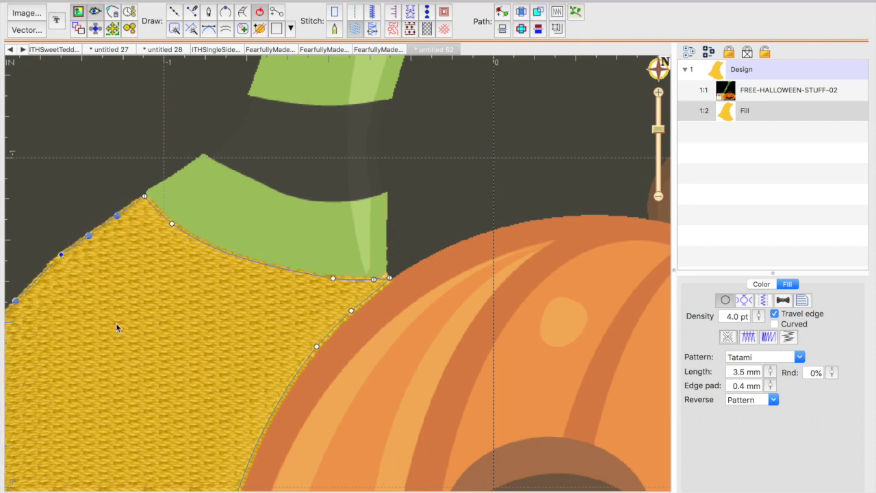
- Move the scalloped notch's bottom node down-right, then zoom out slightly
drag(121, 333, 231, 269)
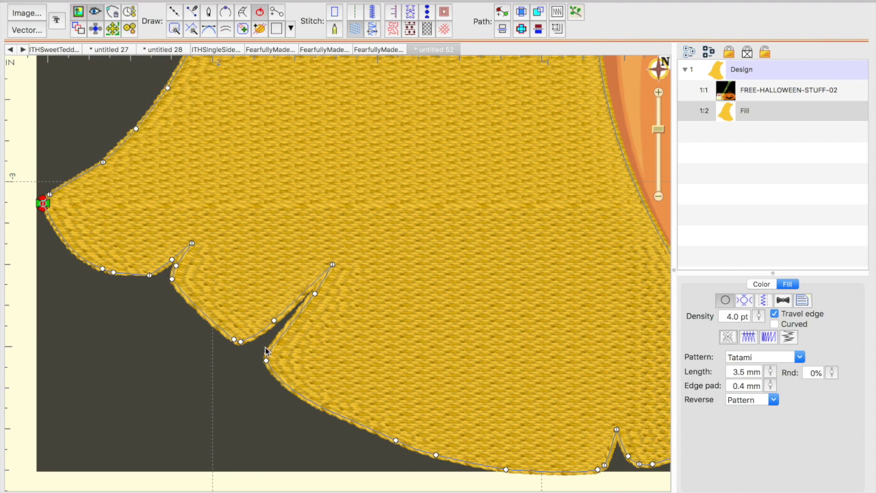
click(240, 344)
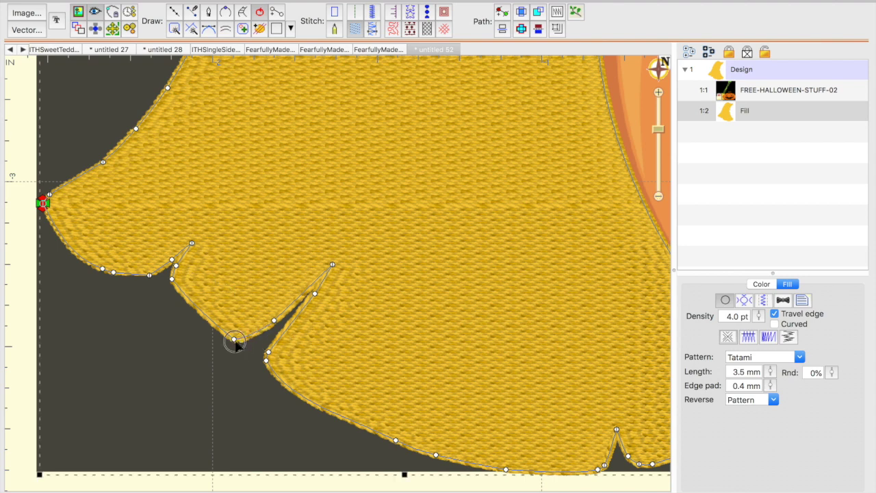
drag(235, 340, 266, 365)
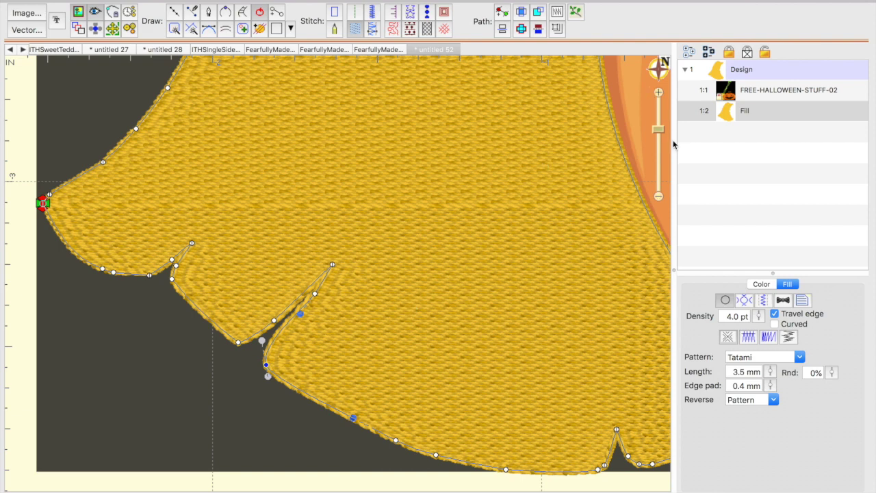
drag(660, 132, 661, 143)
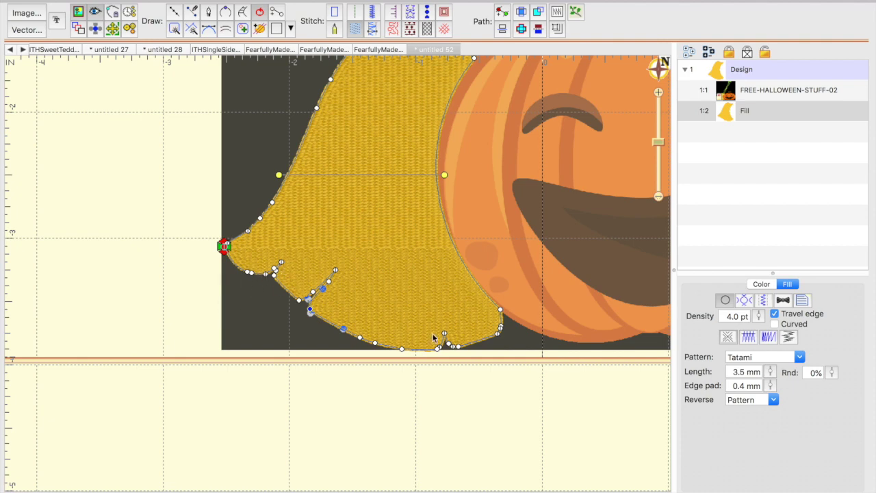
click(498, 210)
- Angle the broom fill's stitches diagonally, rising from lower left toward the pumpkin
scroll(498, 211, right, 5)
scroll(498, 211, up, 2)
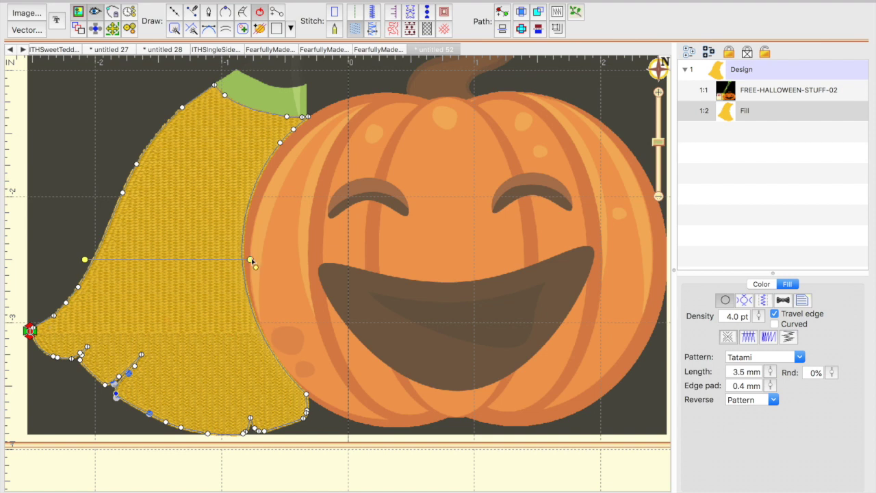
drag(252, 261, 265, 175)
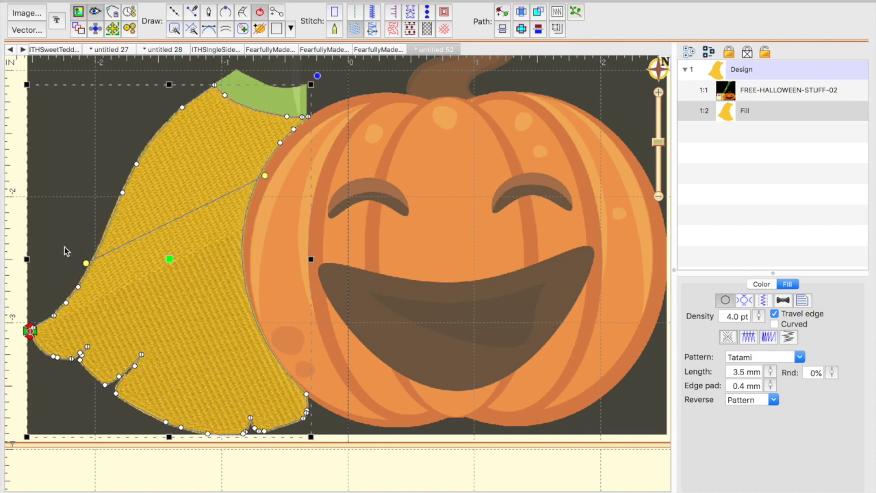
drag(86, 263, 74, 366)
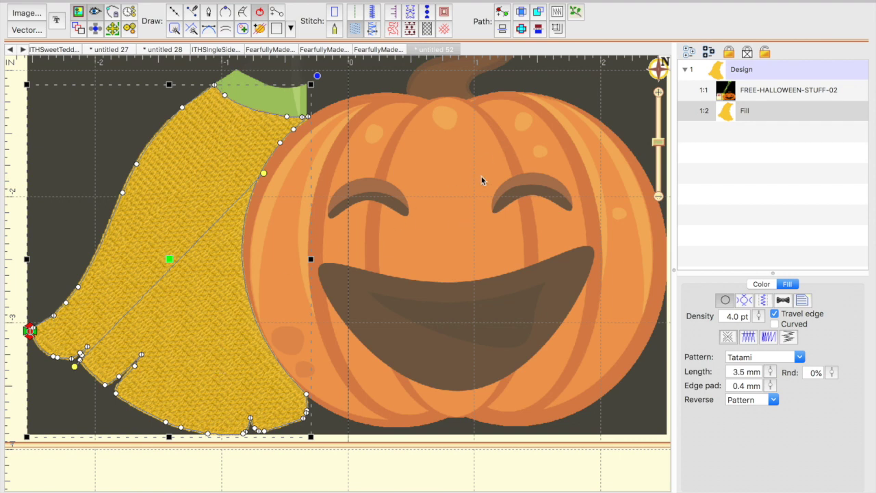
- Magic-wand the pumpkin's central section at sensitivity 70 and commit the trace
click(174, 29)
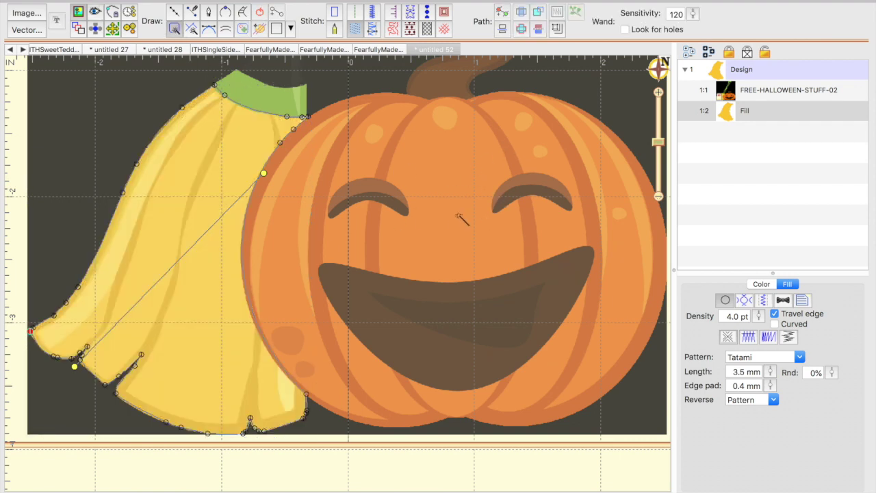
click(446, 226)
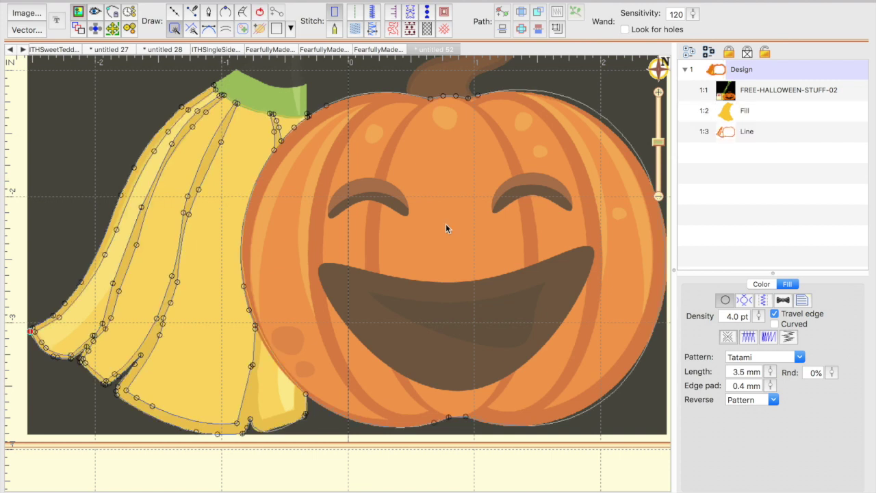
click(695, 14)
drag(695, 15, 694, 20)
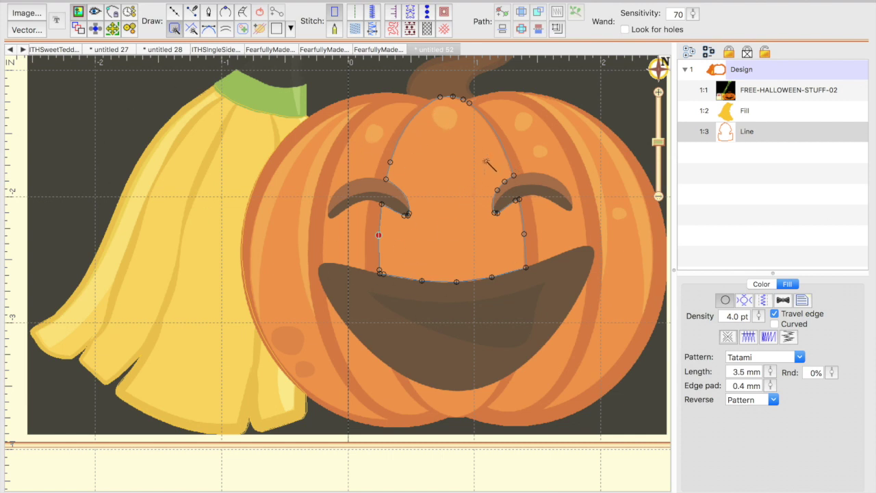
key(Escape)
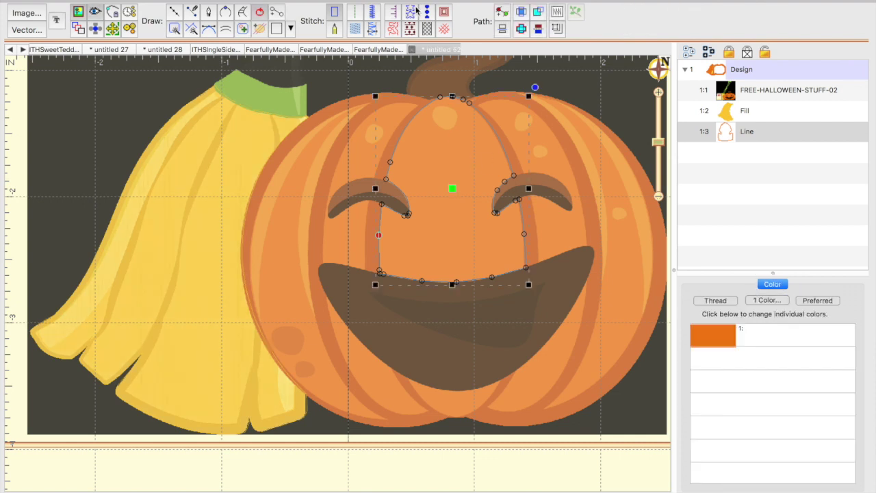
- Fill the pumpkin-centre trace, then trace the left pumpkin section and make it a Tatami fill
click(355, 27)
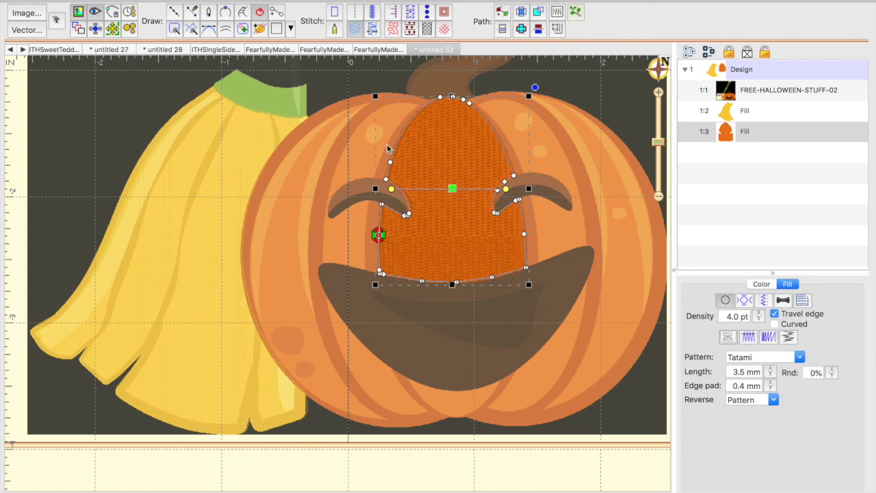
click(175, 30)
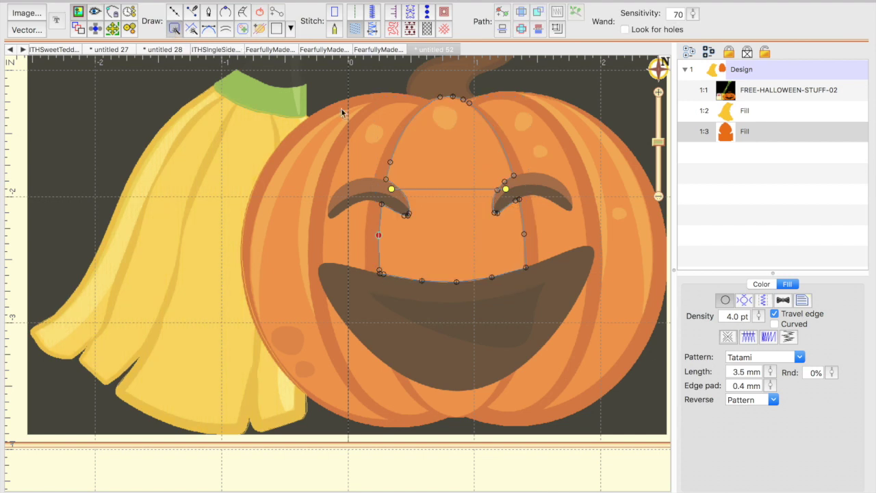
click(369, 147)
key(Escape)
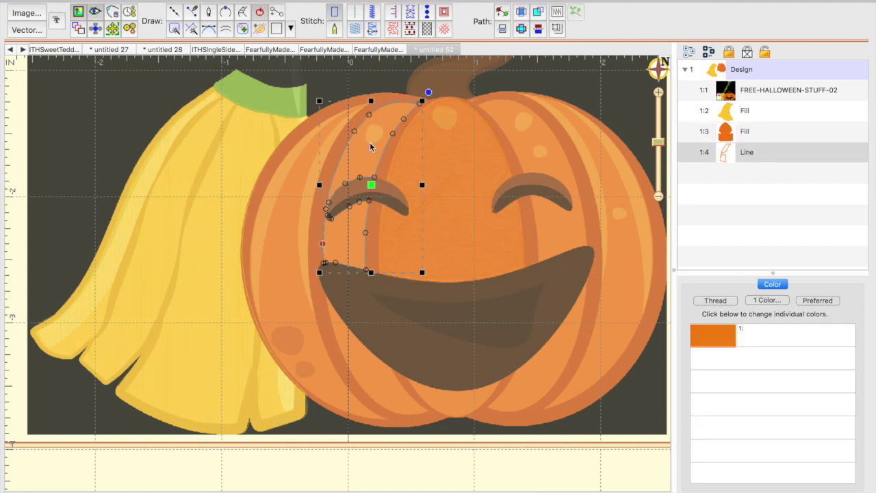
click(354, 28)
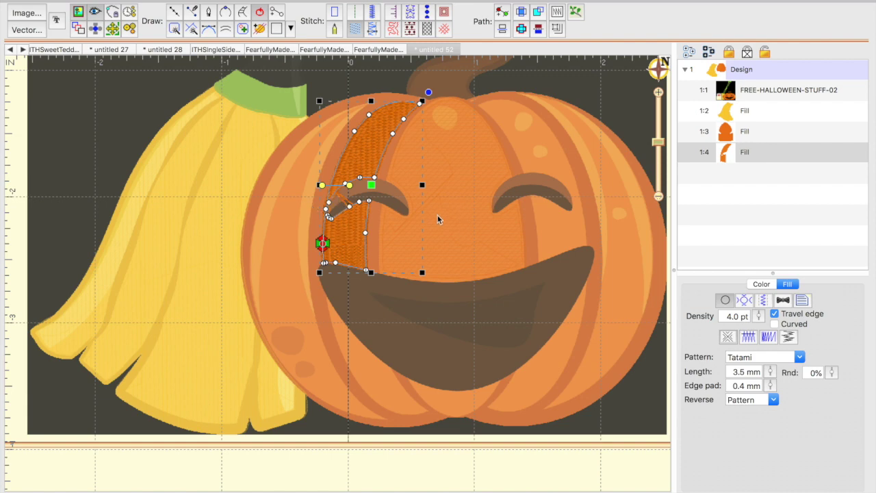
- Select both orange pumpkin fills and delete them
click(341, 331)
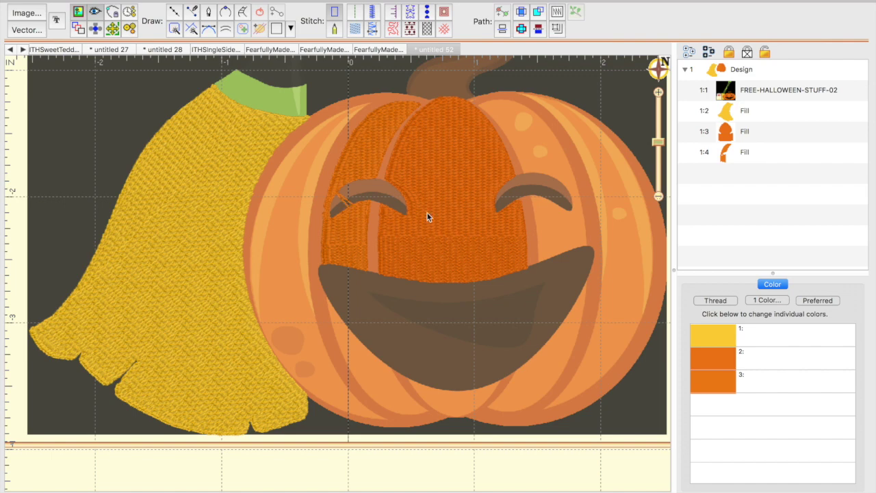
click(455, 207)
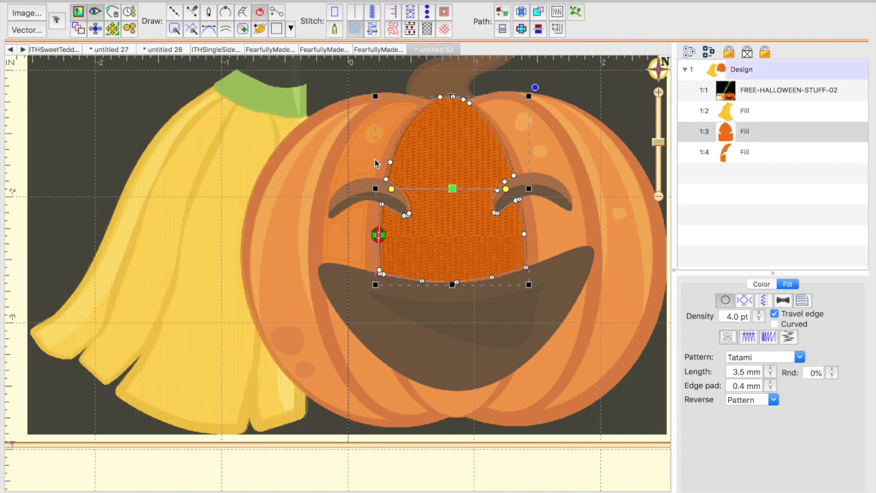
shift+click(366, 159)
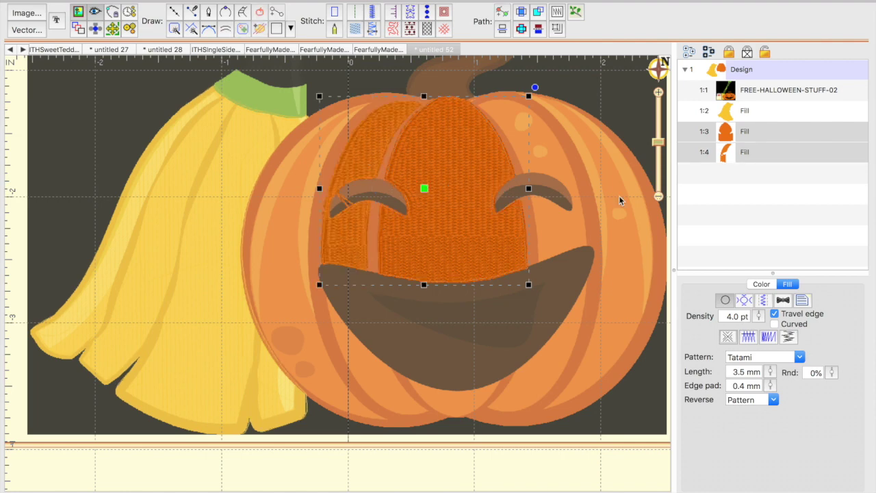
key(Delete)
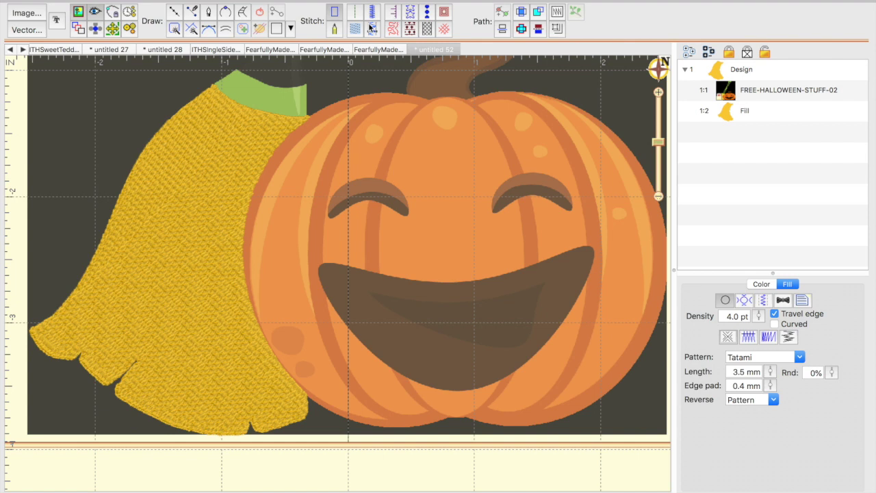
- Draw a closed curve around the whole pumpkin edge, starting and ending at the stem
click(175, 13)
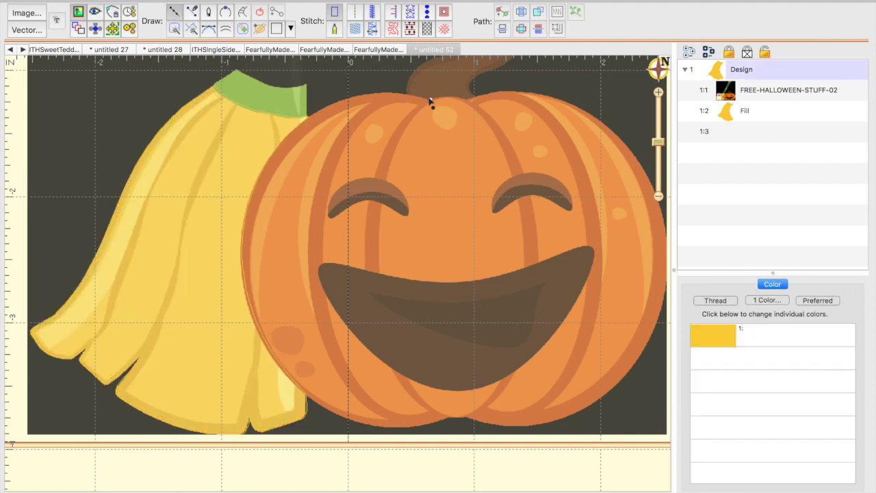
click(429, 101)
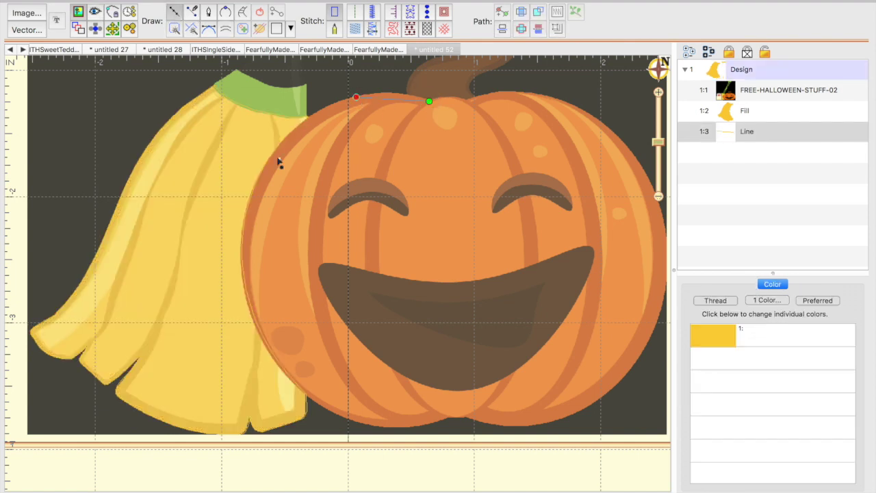
click(255, 183)
click(267, 347)
click(348, 415)
click(440, 417)
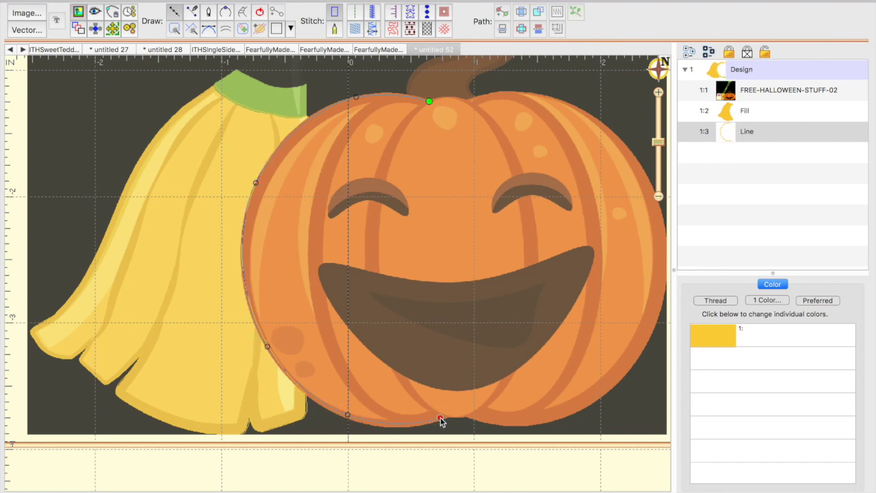
click(555, 419)
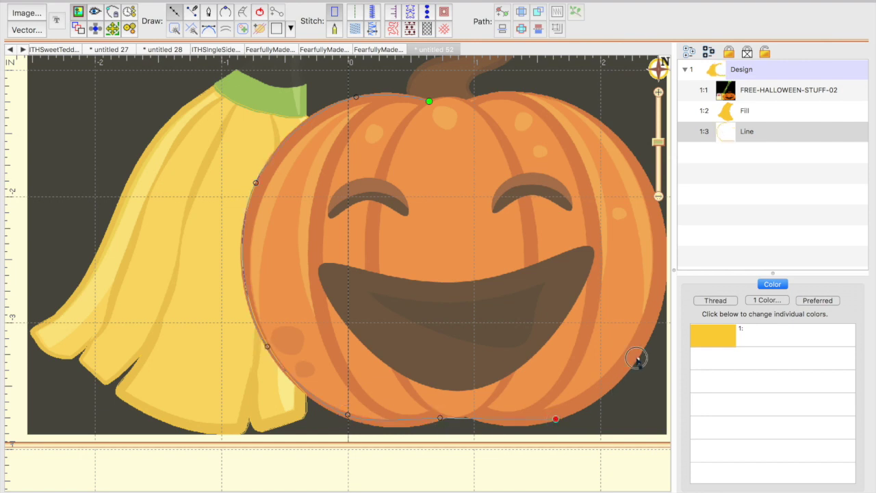
click(637, 356)
click(663, 216)
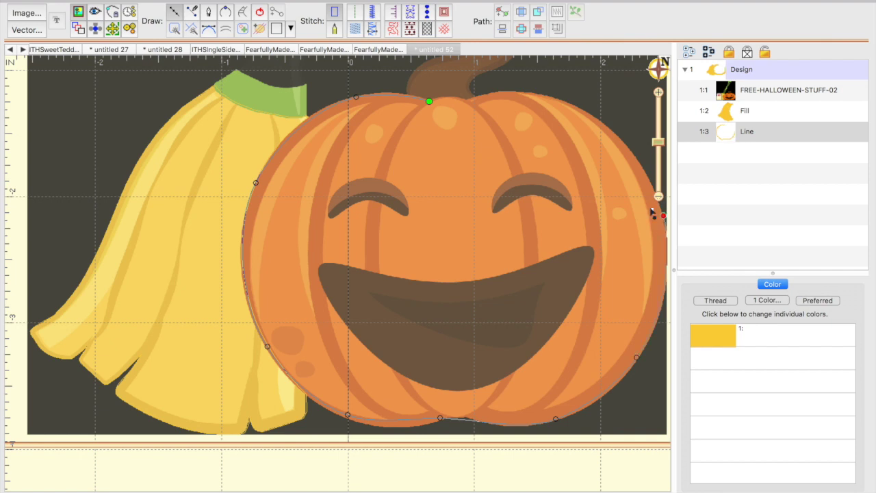
click(585, 108)
click(517, 89)
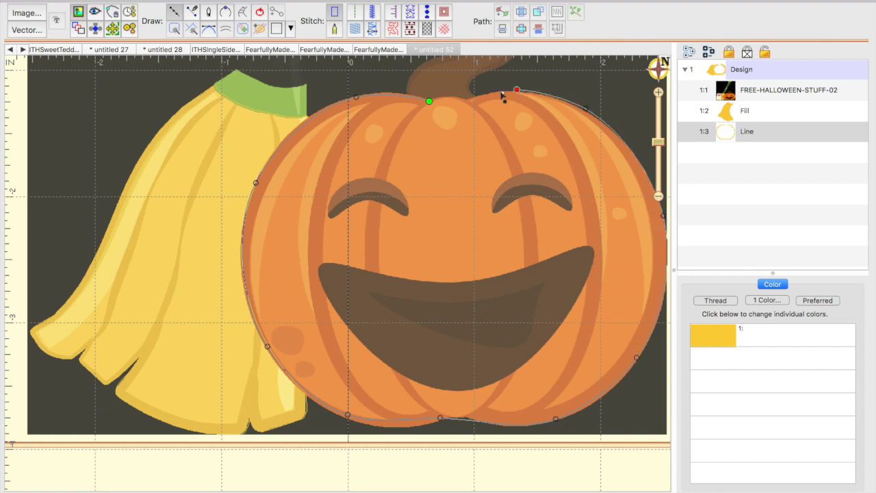
click(468, 99)
click(446, 97)
key(Return)
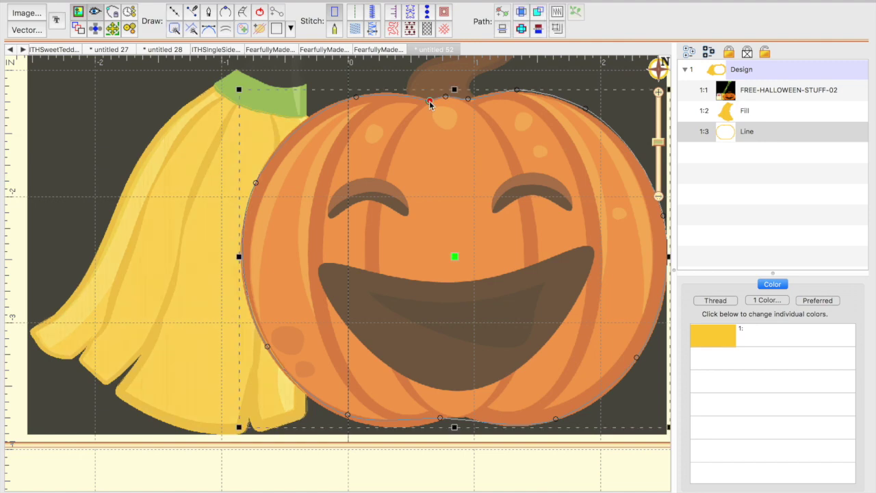
click(355, 30)
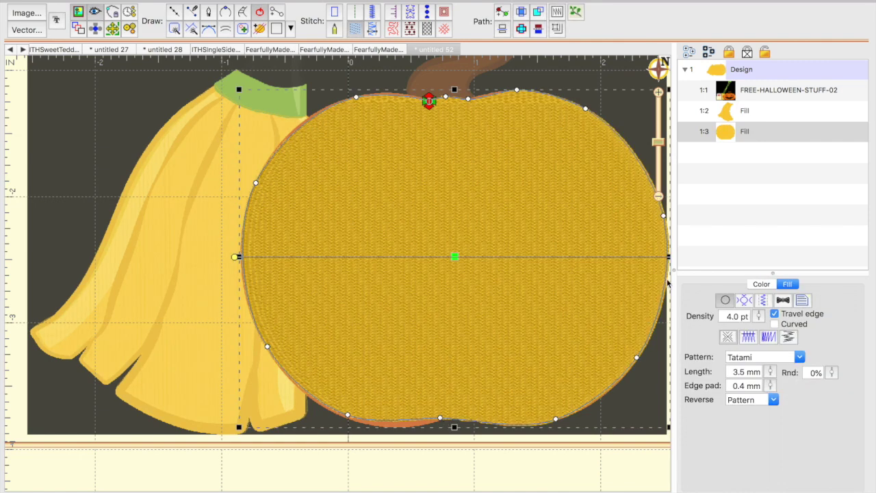
- Give the pumpkin fill Sulky Rayon 1065 Orange Yellow thread
click(736, 135)
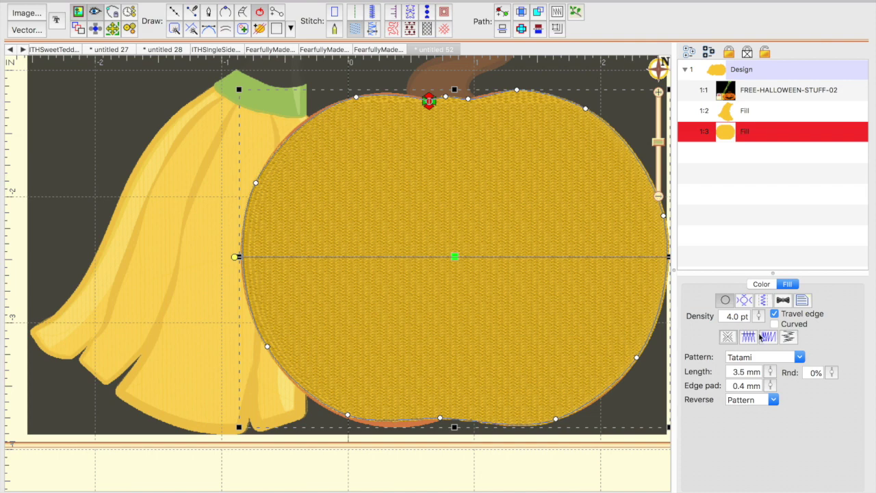
click(760, 283)
click(718, 334)
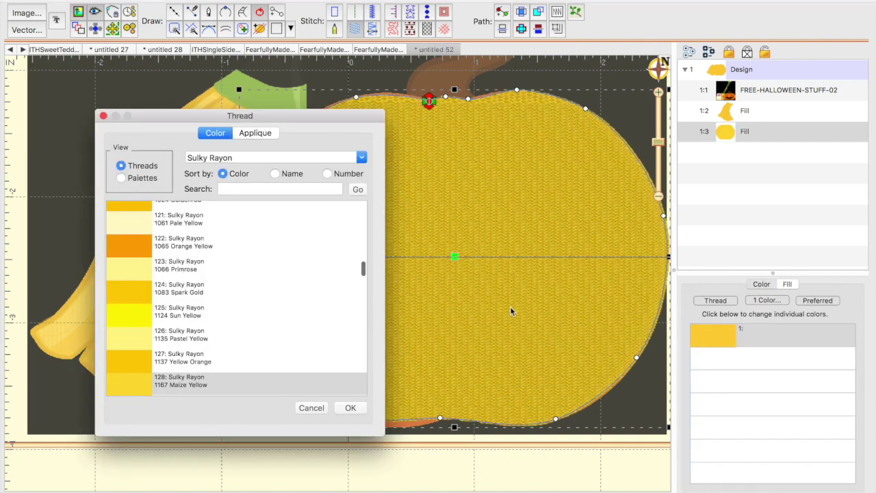
click(179, 244)
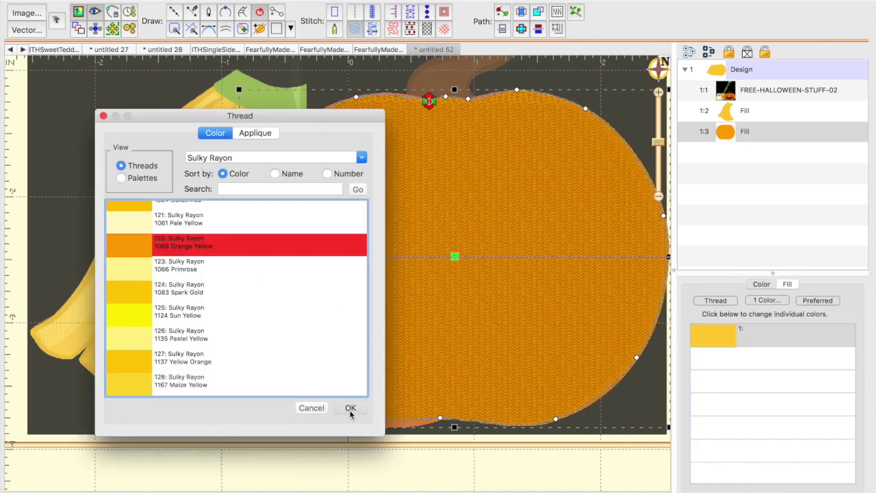
click(351, 408)
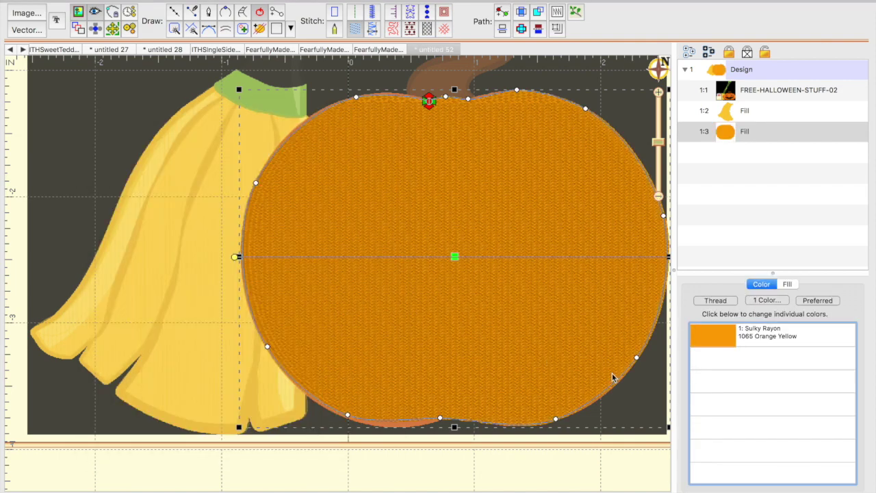
- Make the pumpkin's bottom node a cusp and reshape the bottom curve
click(439, 418)
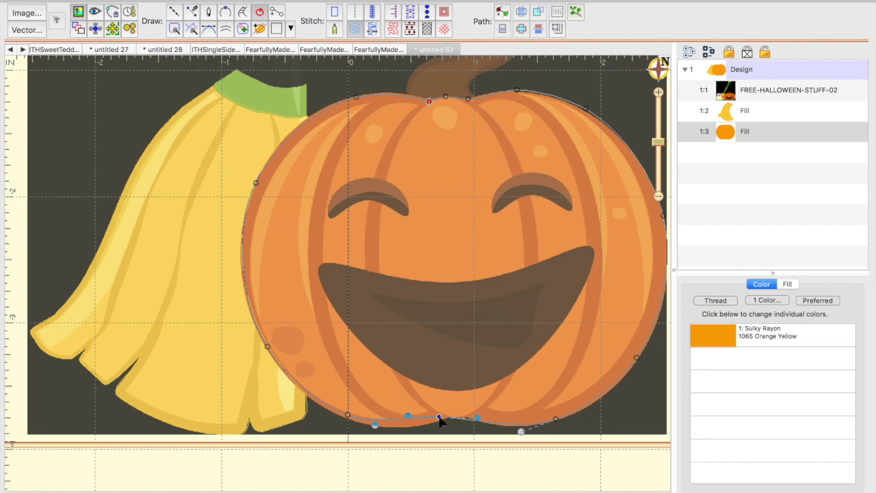
right_click(438, 417)
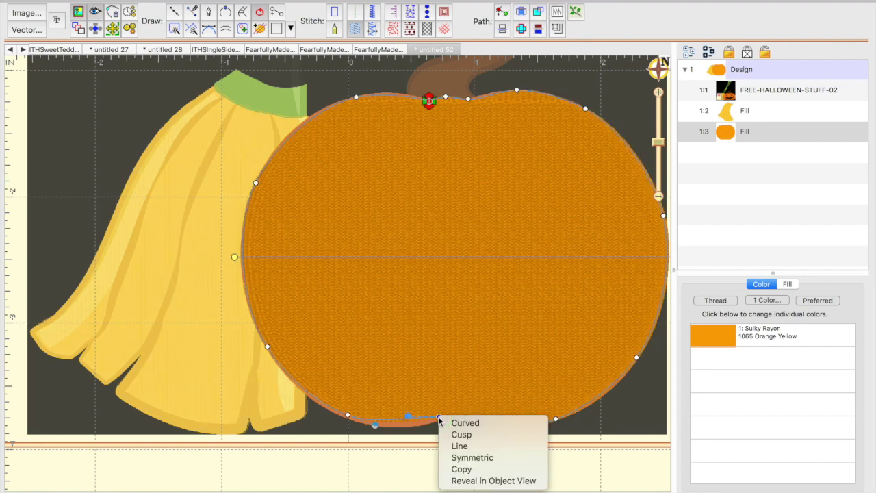
click(460, 434)
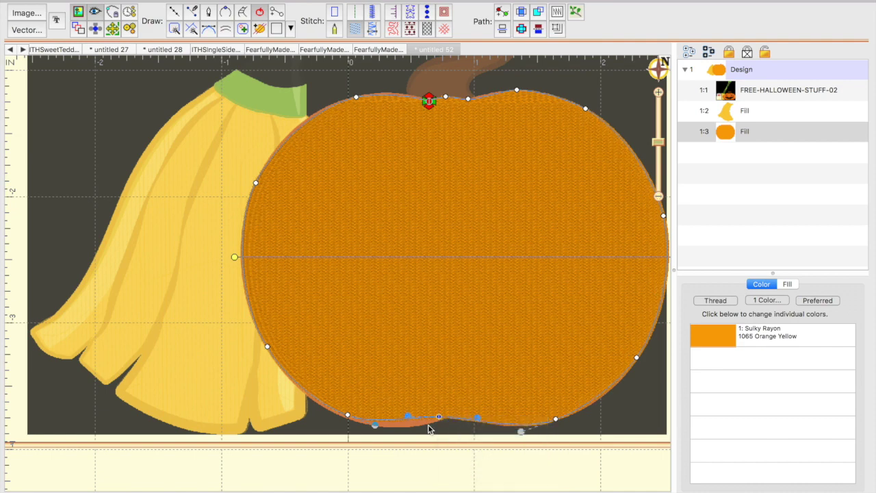
drag(408, 418, 408, 429)
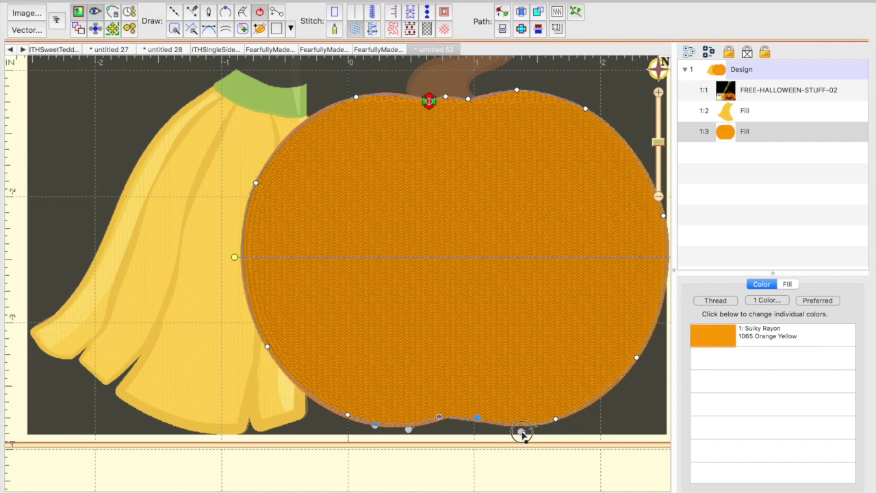
mouse_move(520, 432)
mouse_down()
mouse_move(519, 406)
mouse_move(519, 432)
mouse_up()
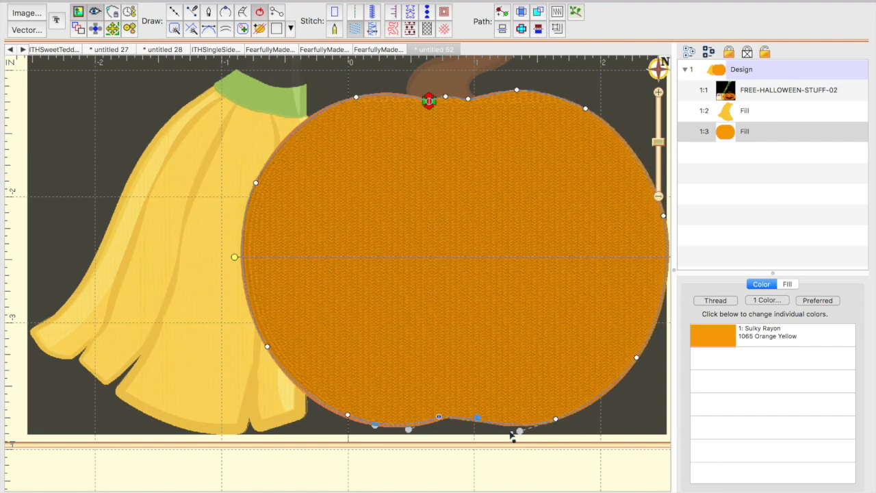
click(348, 415)
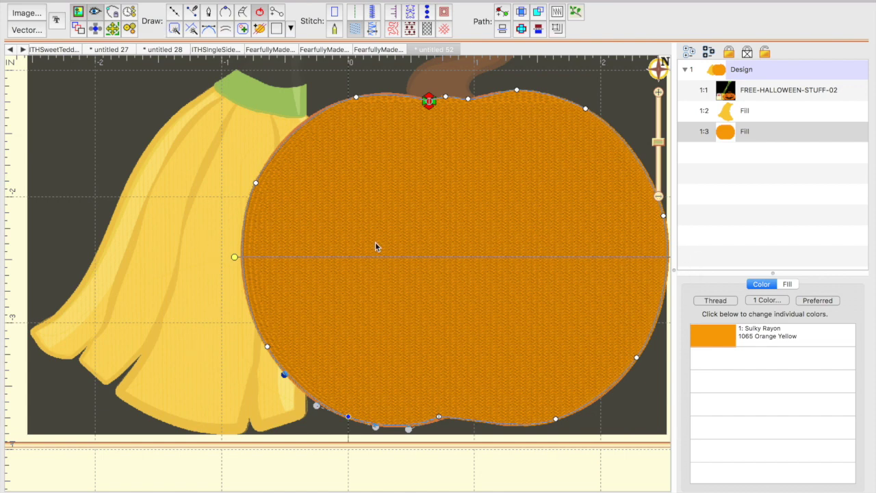
- Slant the pumpkin fill's stitch angle up toward the stem and preview the stitches
drag(234, 259, 301, 118)
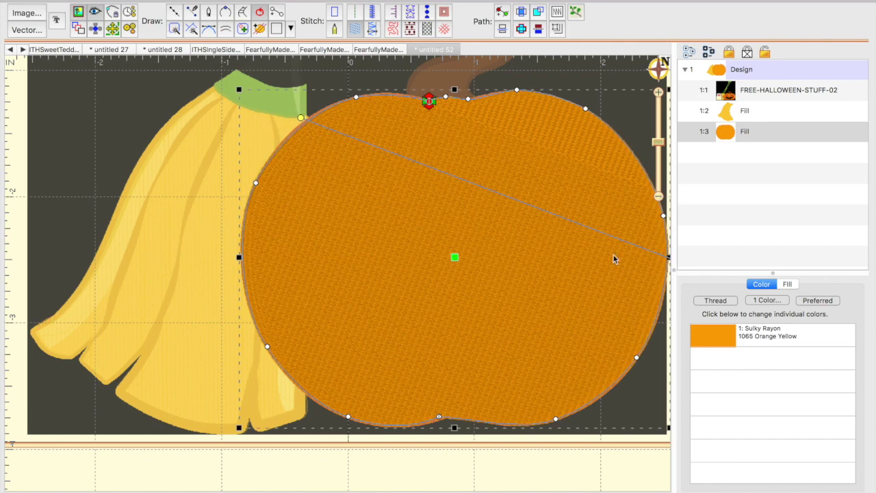
click(624, 104)
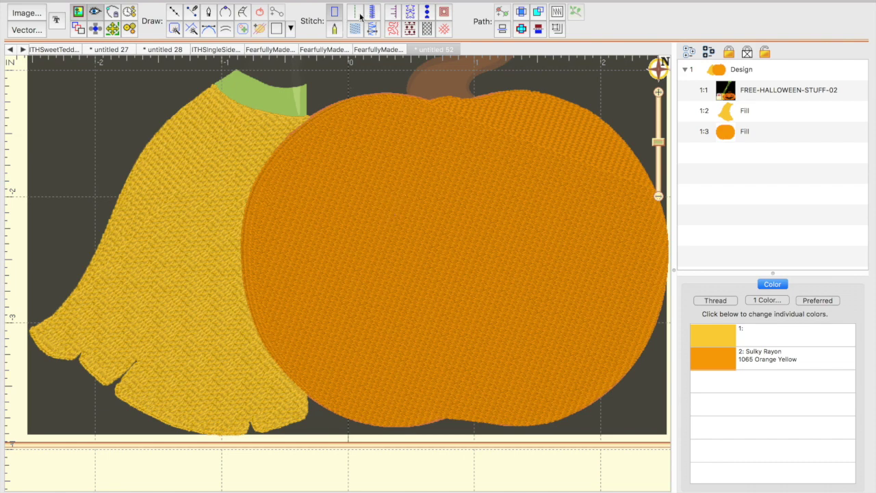
click(173, 13)
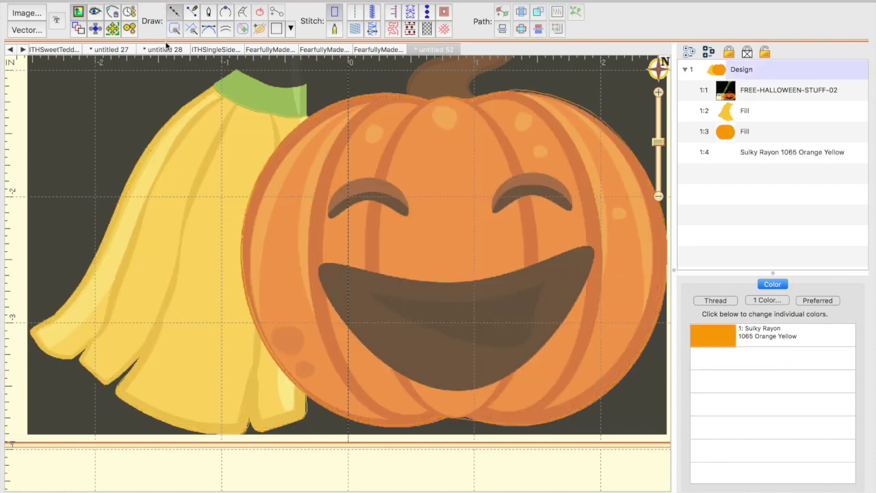
- Draw a detail line up the broom from its lower left to the stem base
click(83, 350)
click(105, 324)
click(120, 274)
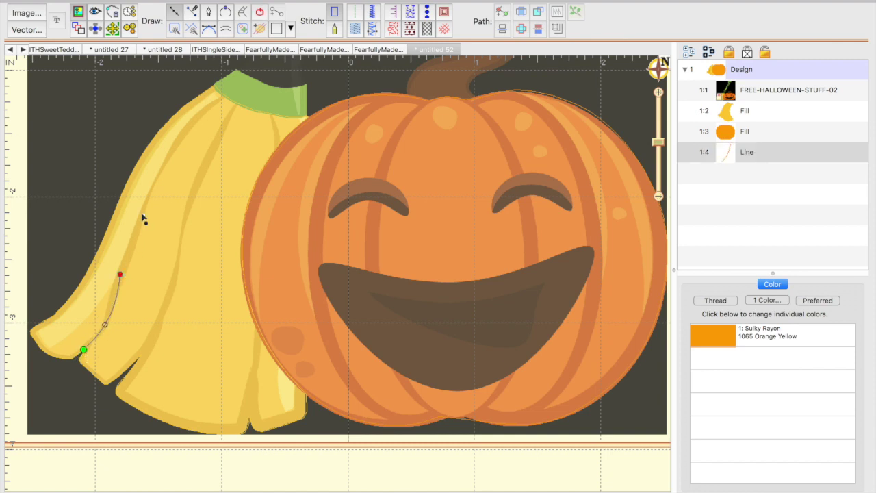
click(142, 213)
click(165, 158)
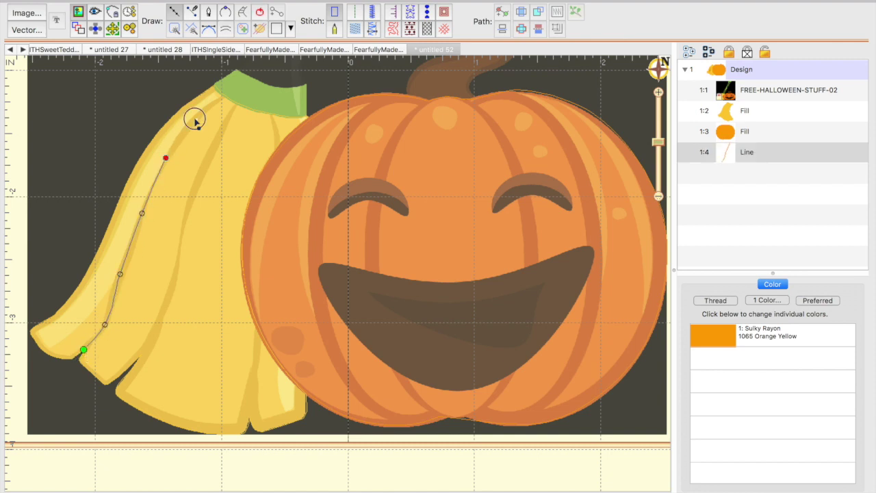
click(195, 118)
click(221, 95)
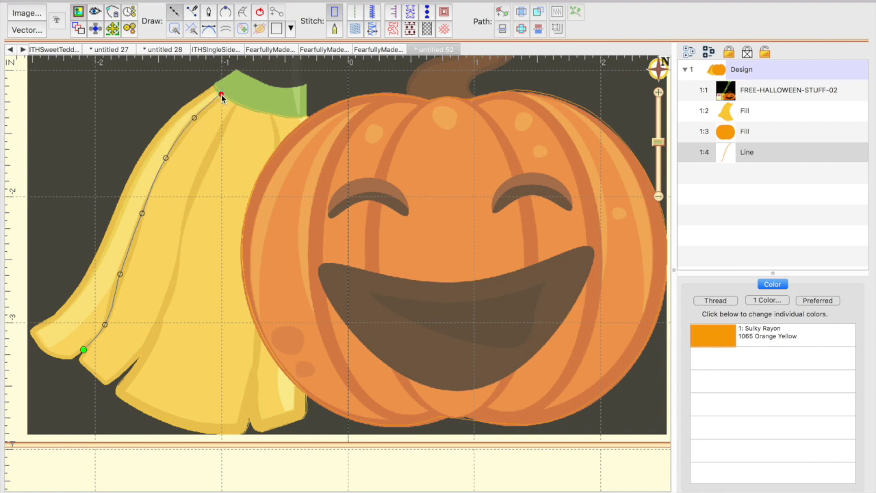
key(Return)
- Make the detail line a Sashiko run stitch in Sulky 562 Spice thread
click(354, 11)
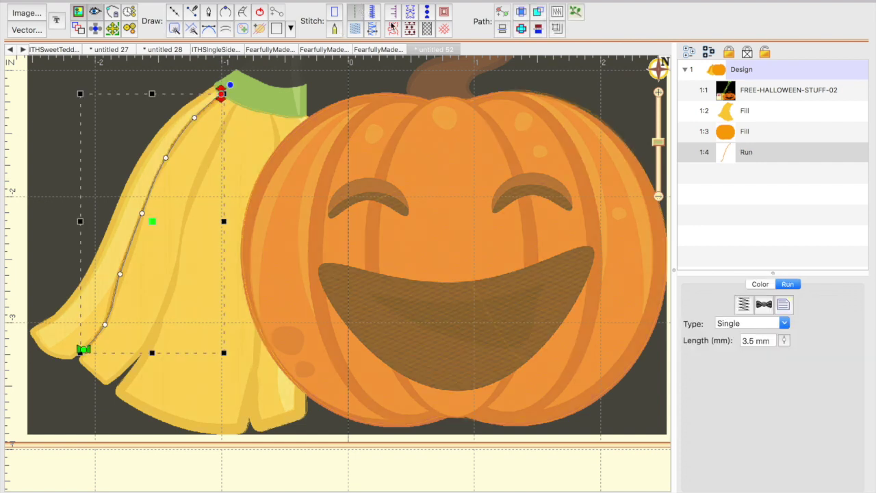
click(789, 326)
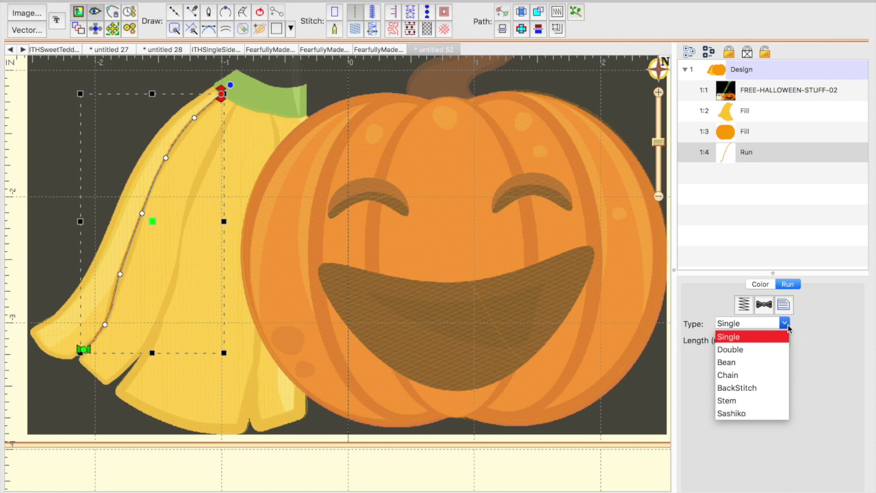
click(747, 414)
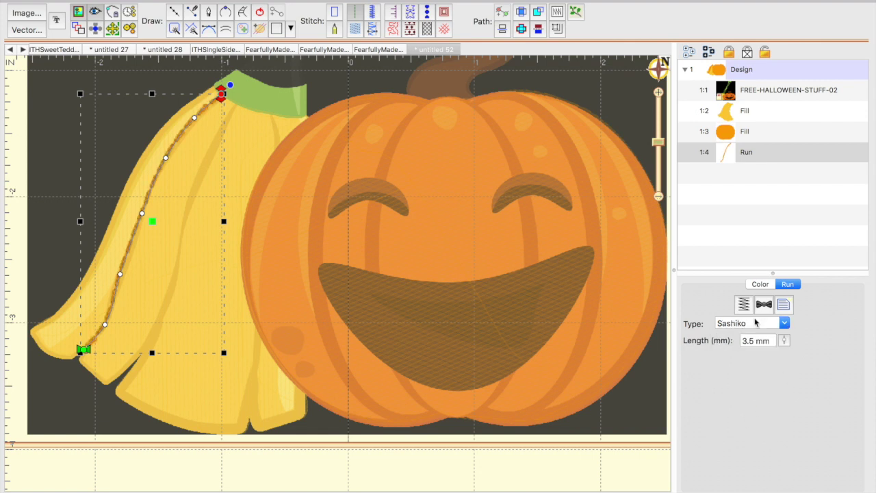
click(759, 285)
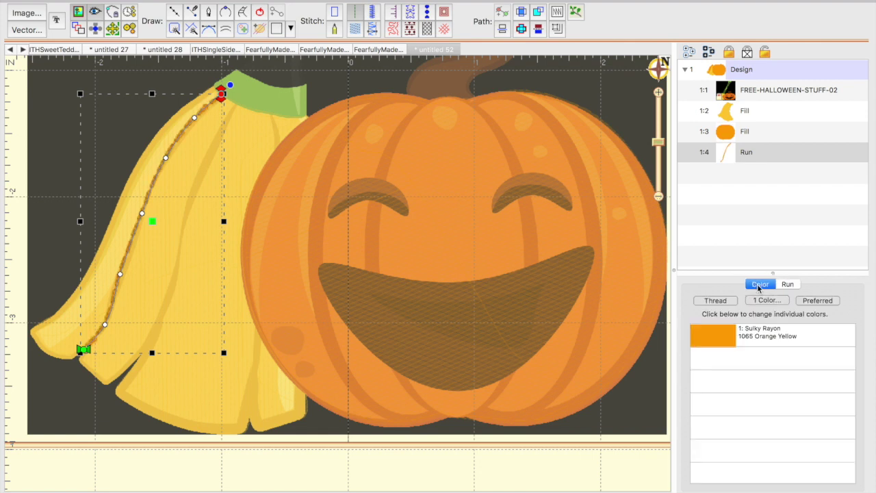
double_click(712, 339)
click(153, 283)
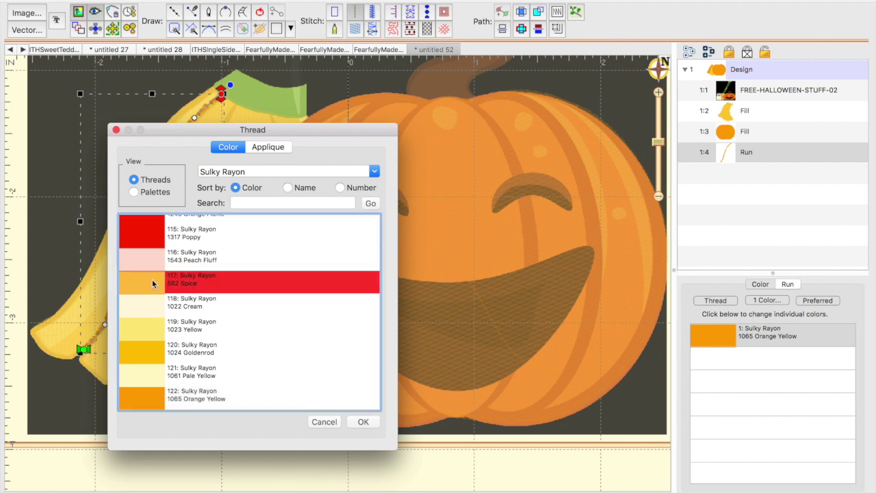
click(367, 420)
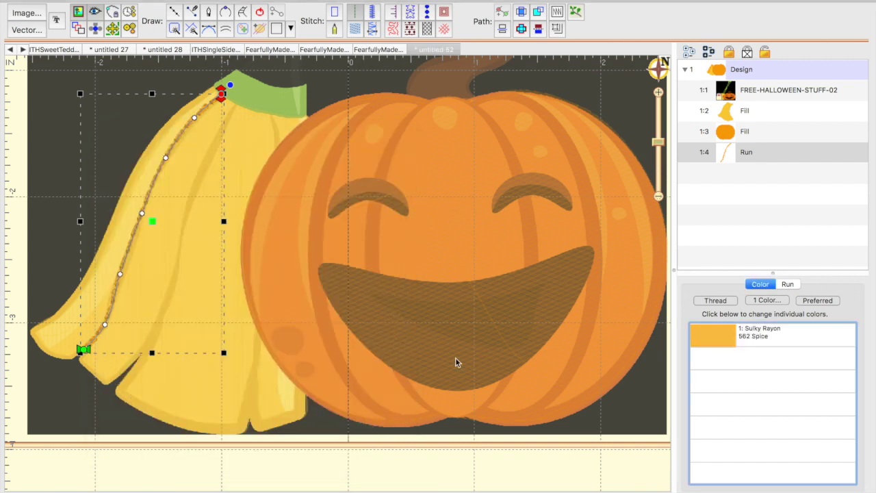
- Preview the stitches, then select the pumpkin fill
click(422, 480)
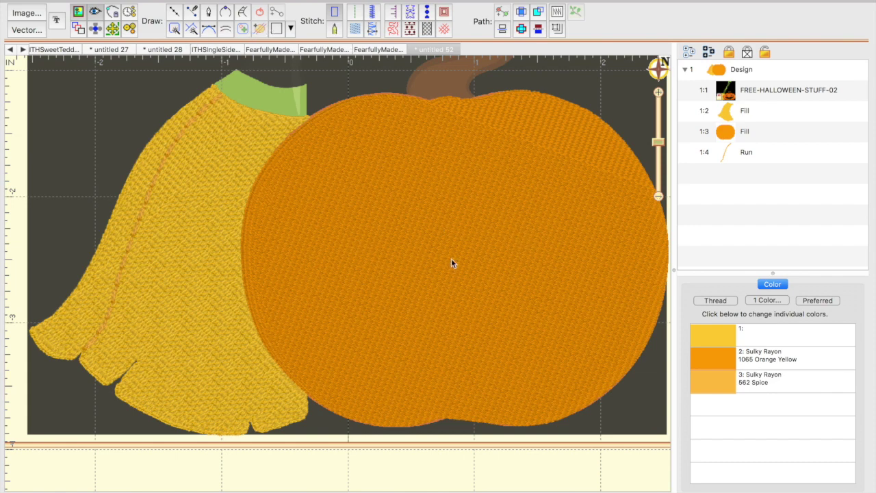
click(404, 188)
click(243, 14)
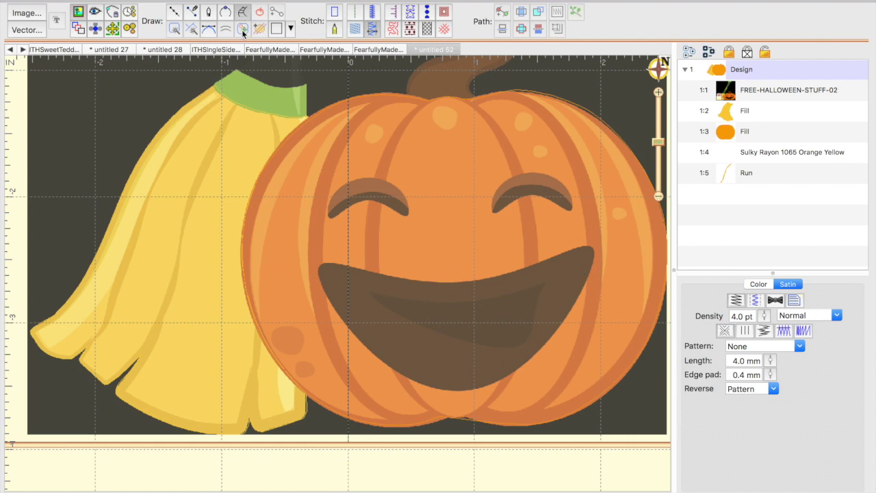
- Select the pumpkin fill and trace a hole along the mouth's upper edge to its right tip
click(753, 137)
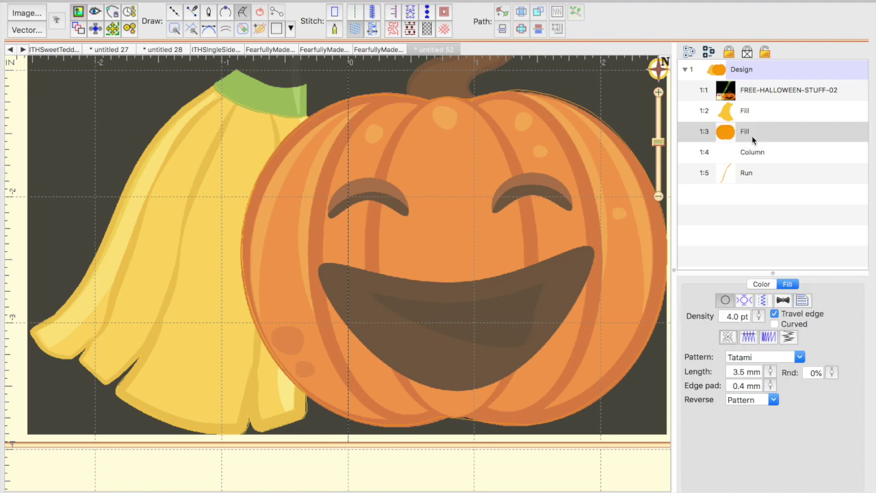
click(243, 13)
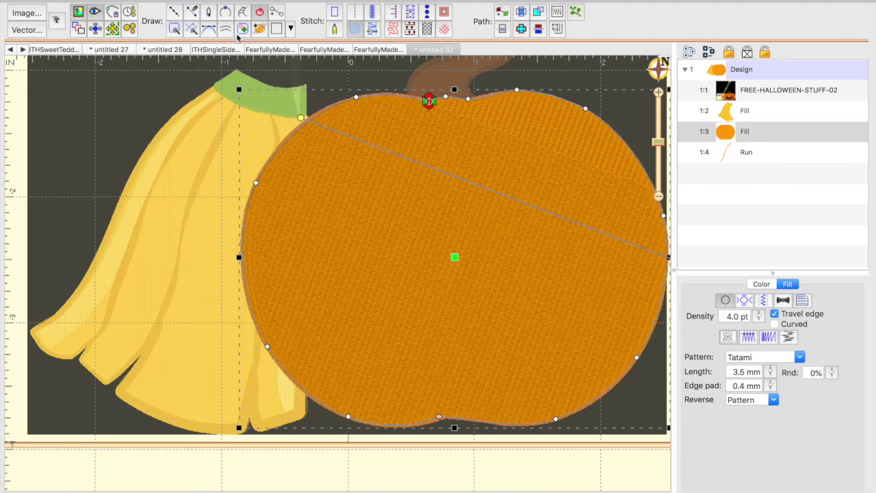
click(243, 30)
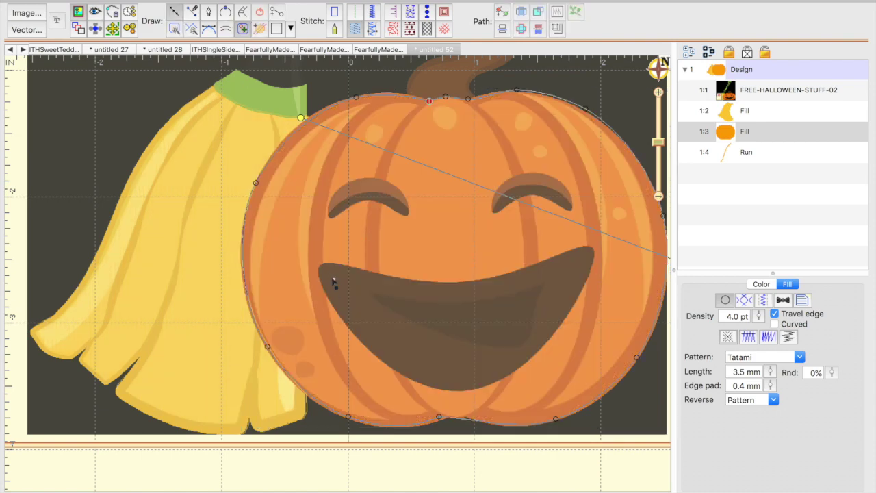
click(324, 265)
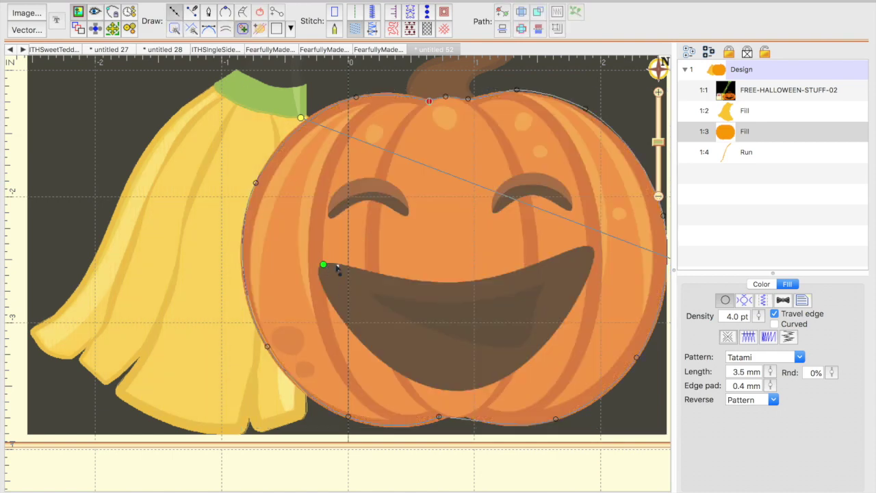
click(395, 275)
click(463, 283)
click(531, 265)
click(582, 247)
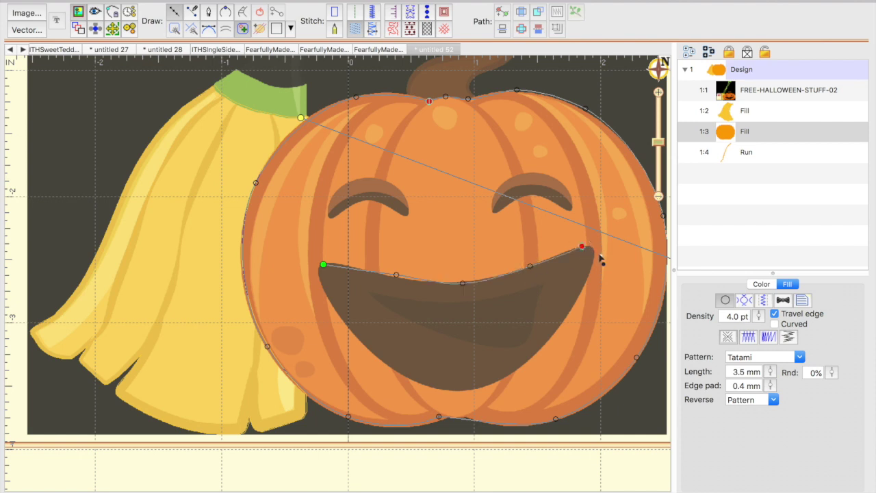
click(593, 252)
- Trace the mouth's lower curve back to the left corner and finish the hole
click(572, 302)
click(472, 389)
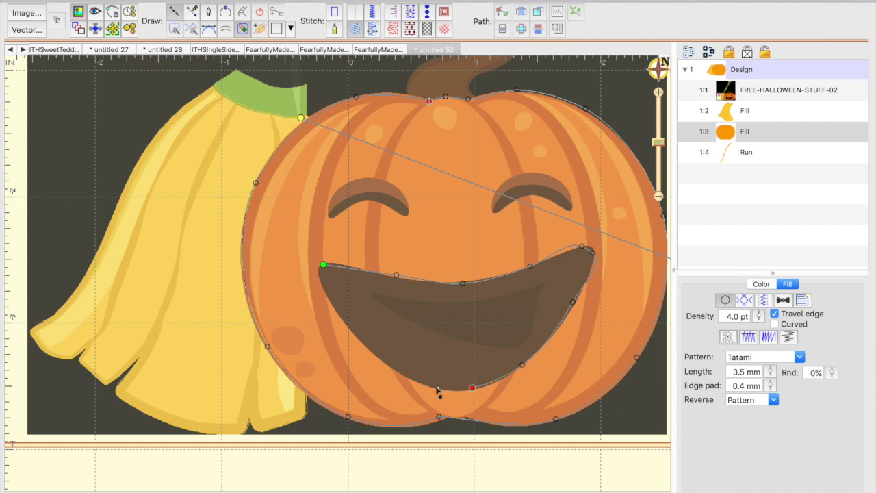
click(408, 379)
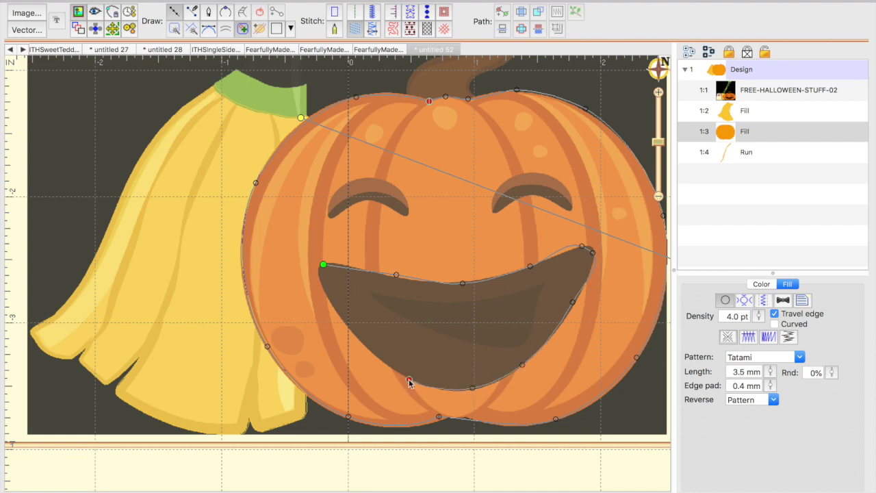
click(362, 344)
click(333, 308)
click(320, 280)
click(321, 266)
key(Return)
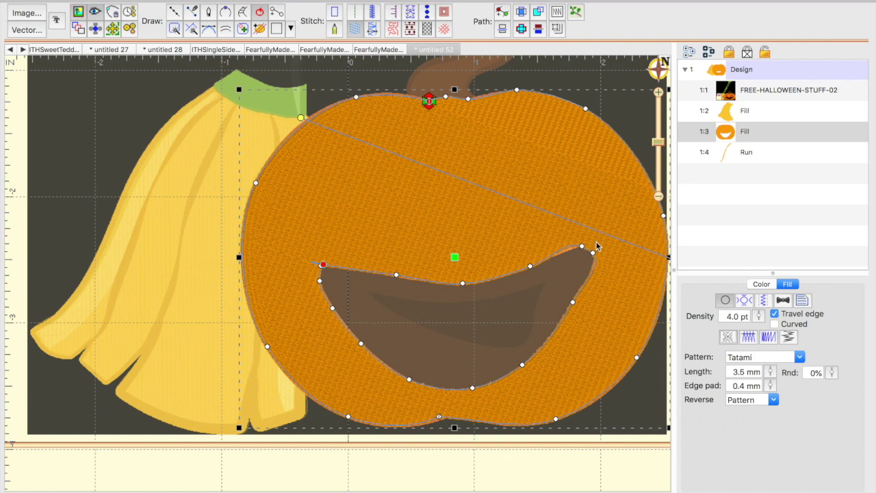
click(582, 247)
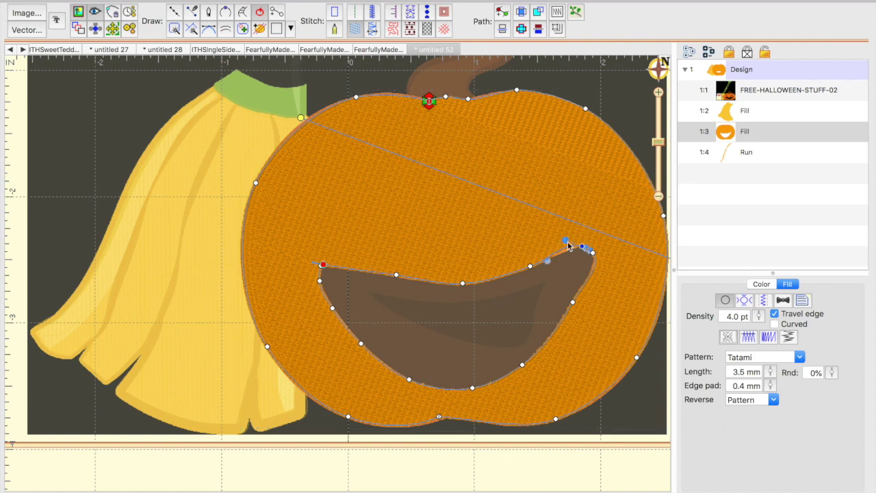
- Make the mouth hole's right-tip node a Cusp for a sharp corner
drag(566, 243, 566, 253)
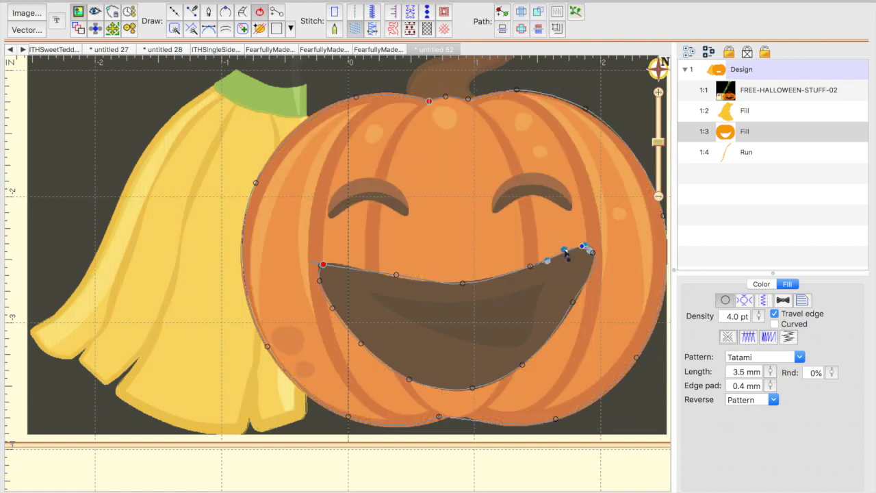
click(573, 302)
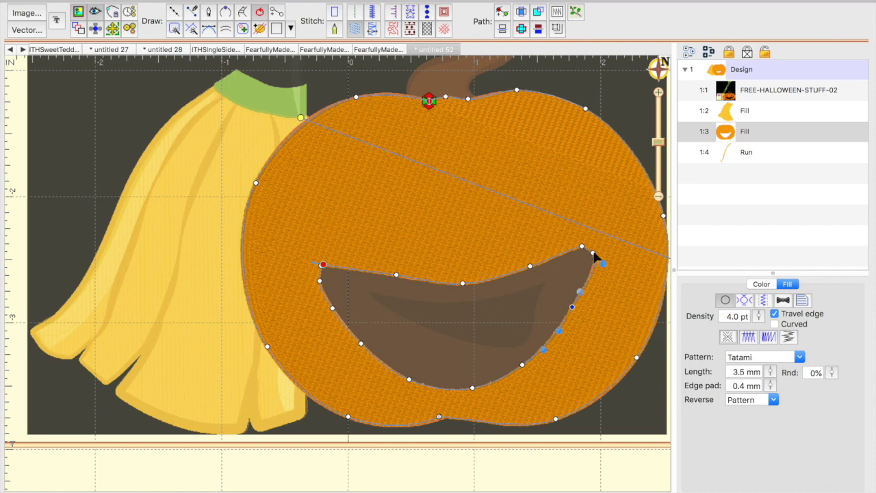
click(593, 253)
right_click(593, 253)
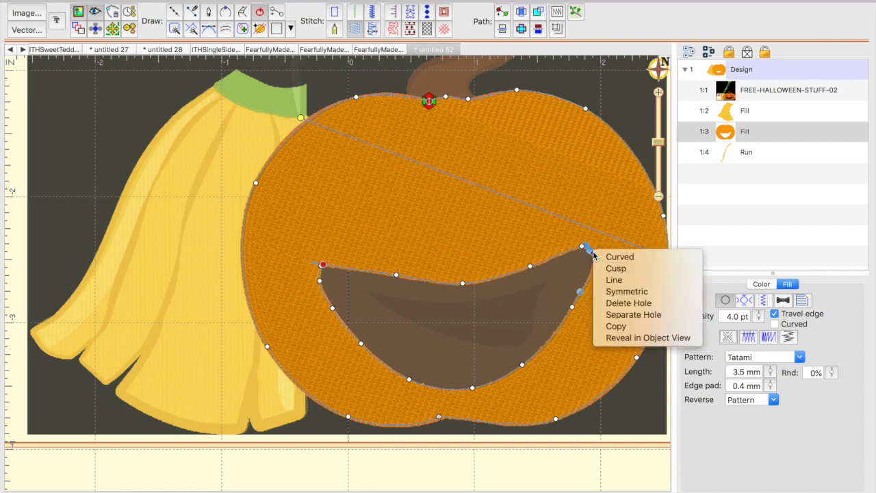
click(616, 270)
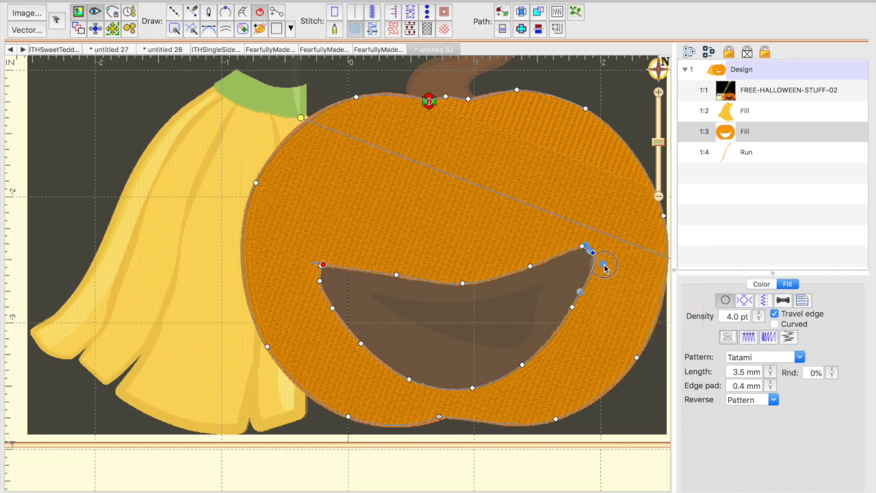
drag(604, 264, 595, 274)
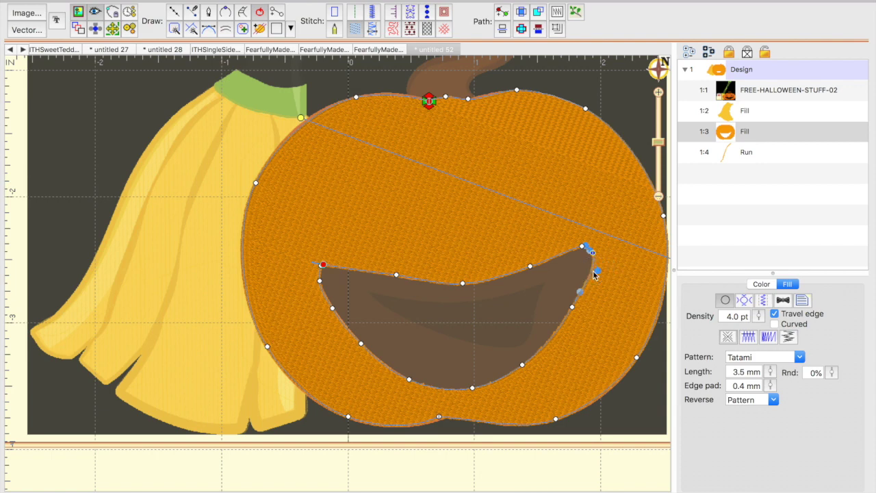
- Lower the mouth's top edge slightly, then zoom out and deselect to preview the stitches
click(322, 265)
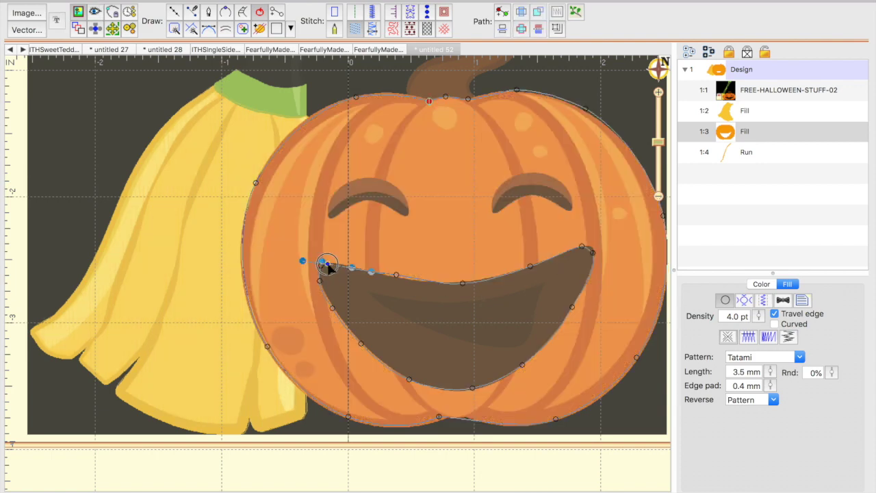
click(396, 275)
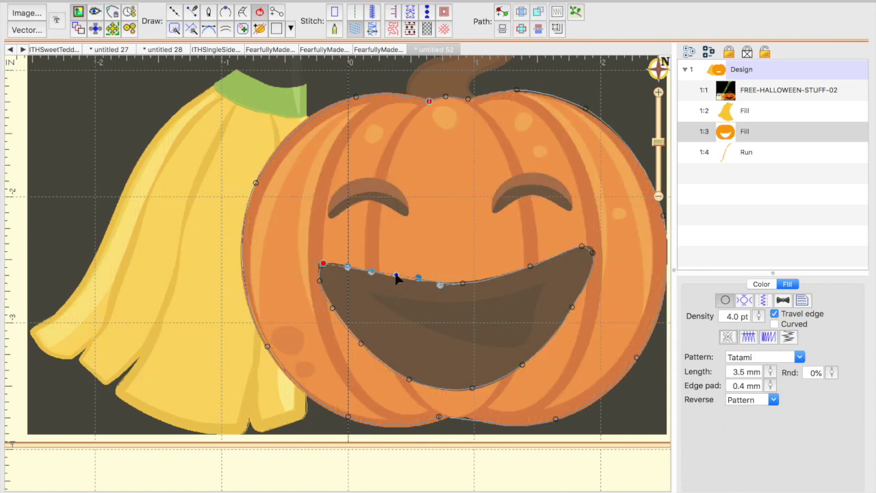
drag(396, 275, 397, 278)
drag(660, 142, 660, 153)
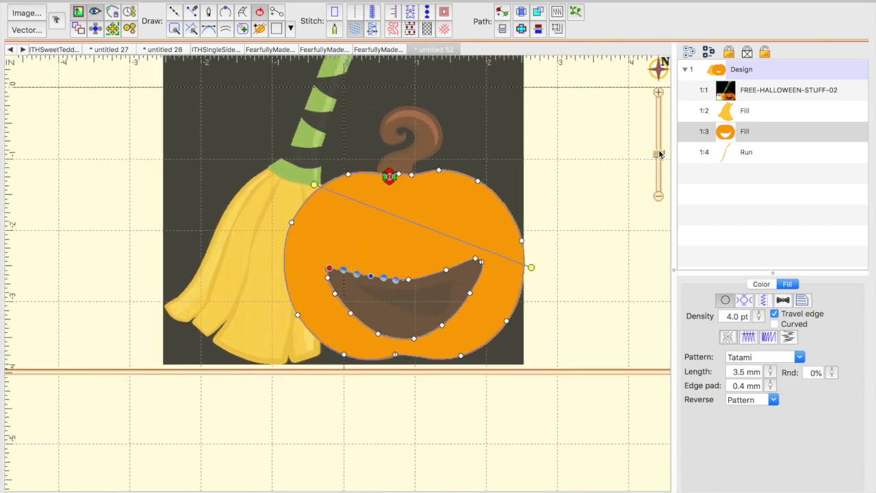
click(217, 118)
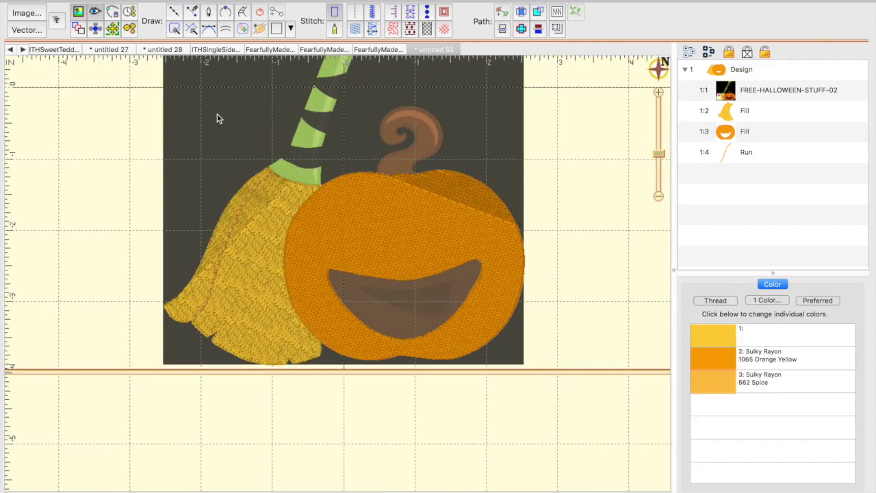